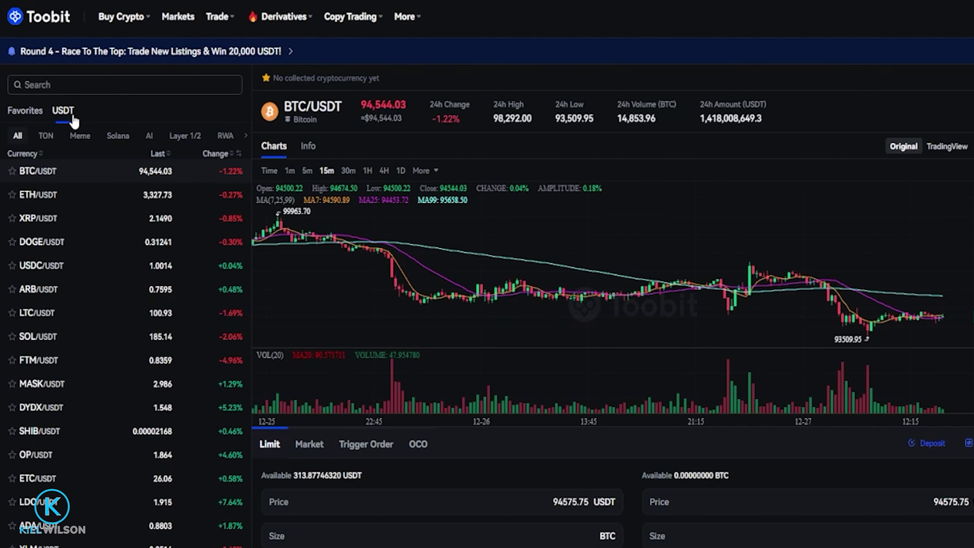
# Browse the USDT trading pairs, view the ETH/USDT market and return to BTC/USDT.
pyautogui.scroll(-5, 103, 299)
pyautogui.scroll(-5, 103, 298)
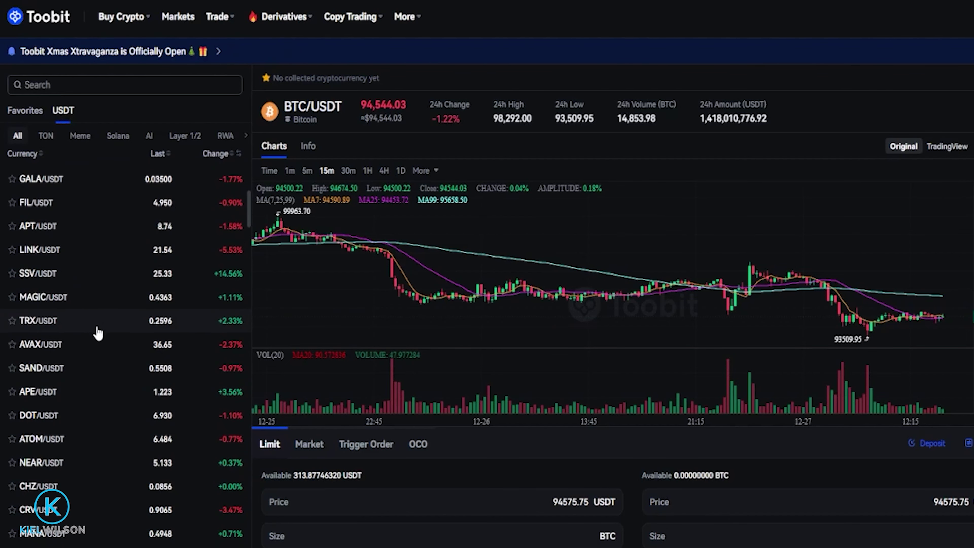
pyautogui.scroll(10, 107, 374)
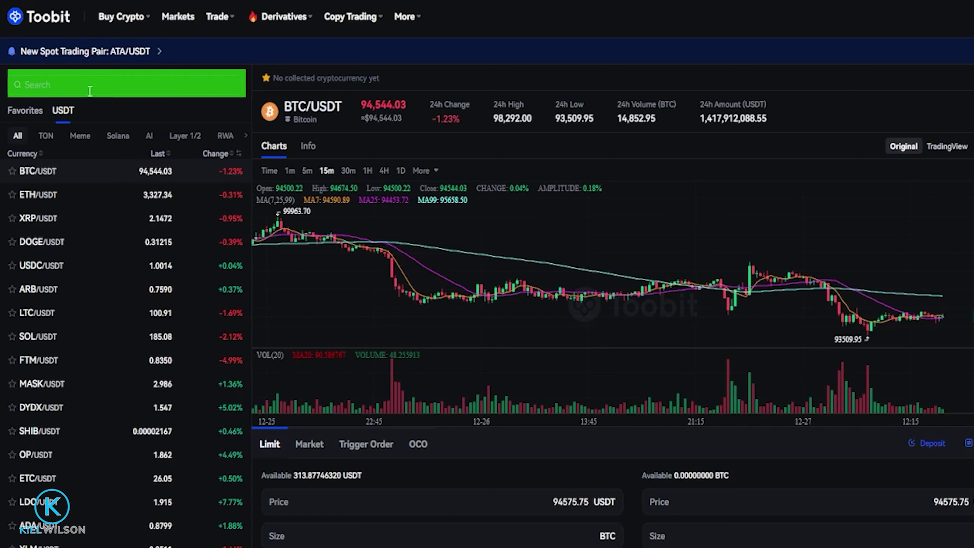
pyautogui.click(80, 201)
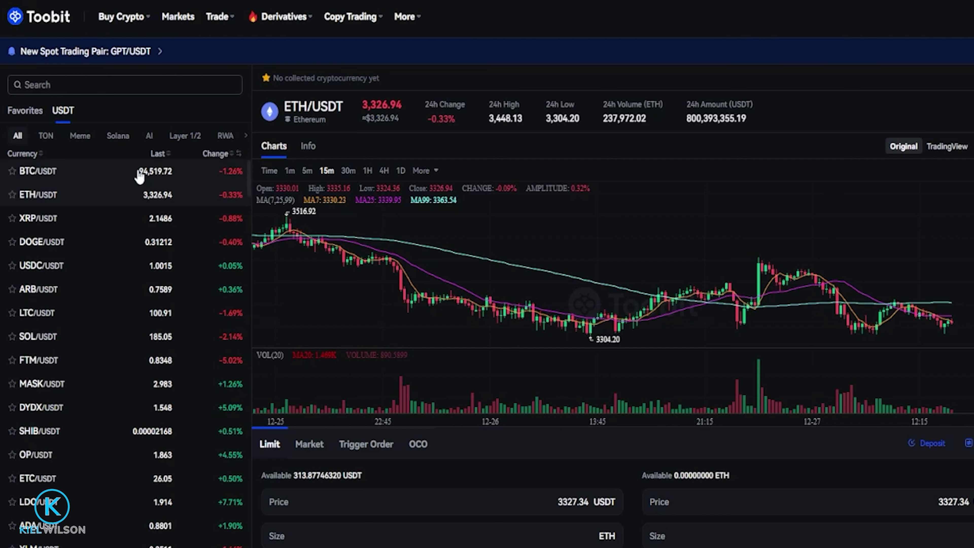
pyautogui.click(80, 177)
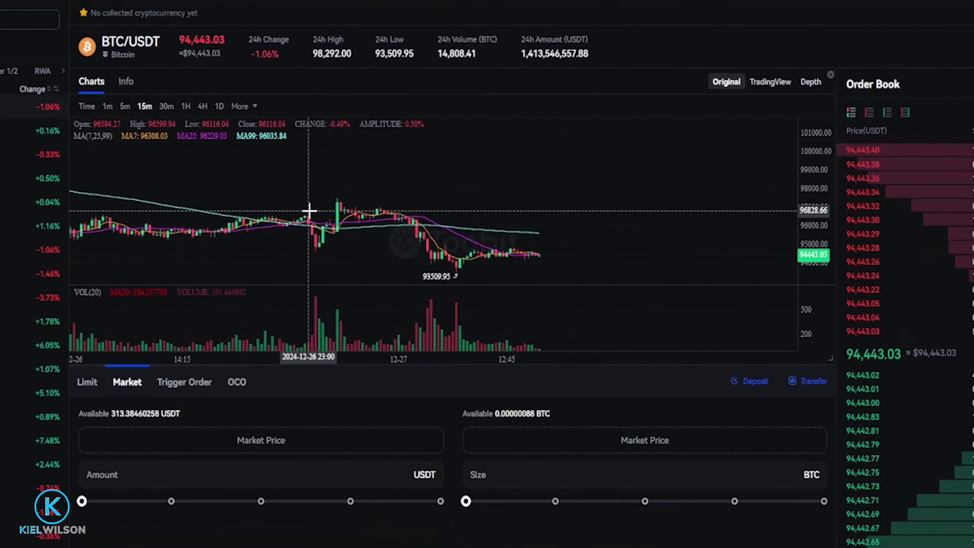
# Switch the BTC/USDT price chart to the TradingView version and set its interval to 1D.
pyautogui.moveTo(309, 210); pyautogui.dragTo(449, 199)
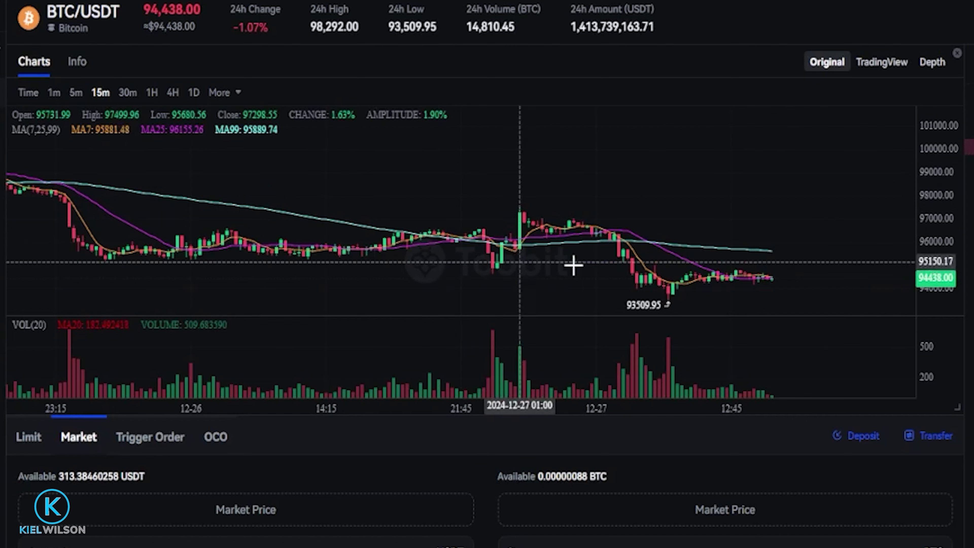
pyautogui.click(889, 67)
pyautogui.moveTo(527, 196); pyautogui.dragTo(484, 193)
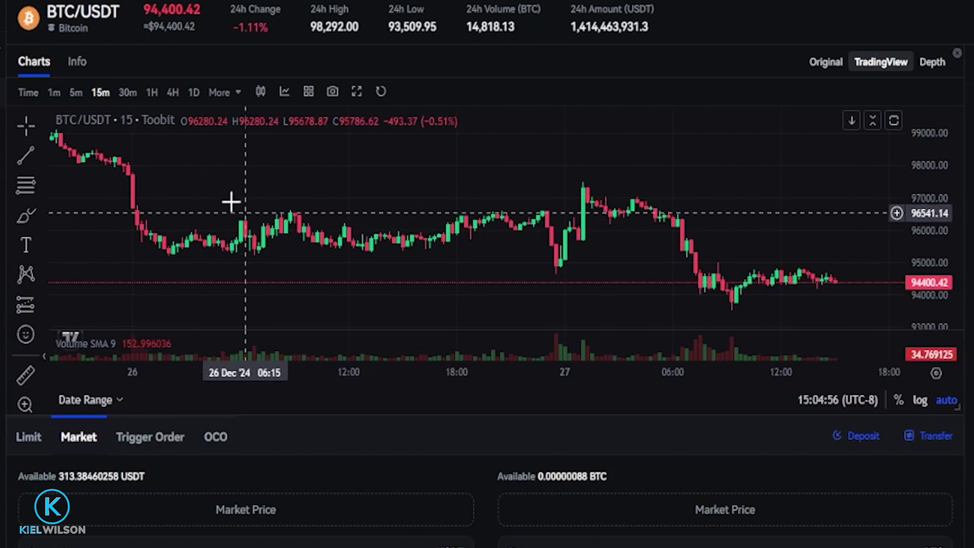
pyautogui.click(193, 93)
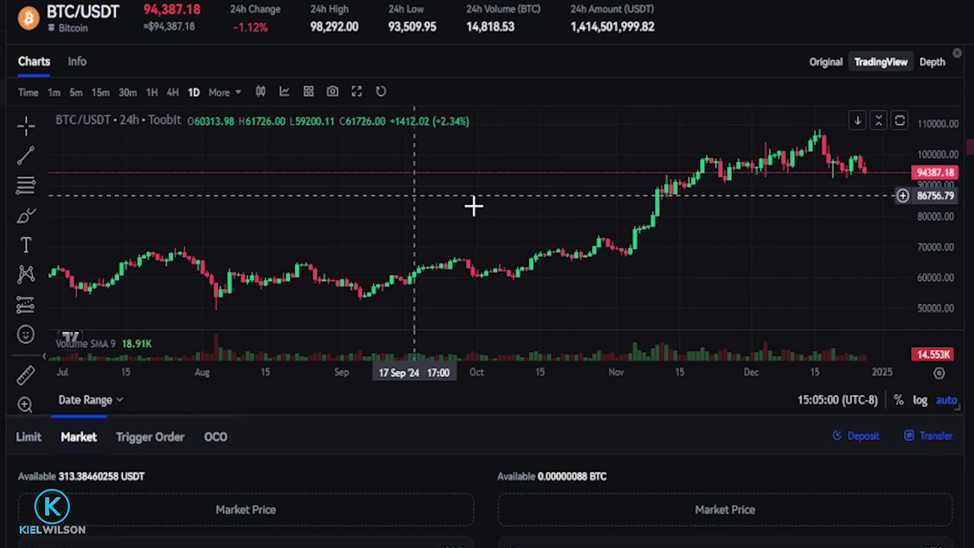
pyautogui.moveTo(511, 202); pyautogui.dragTo(423, 198)
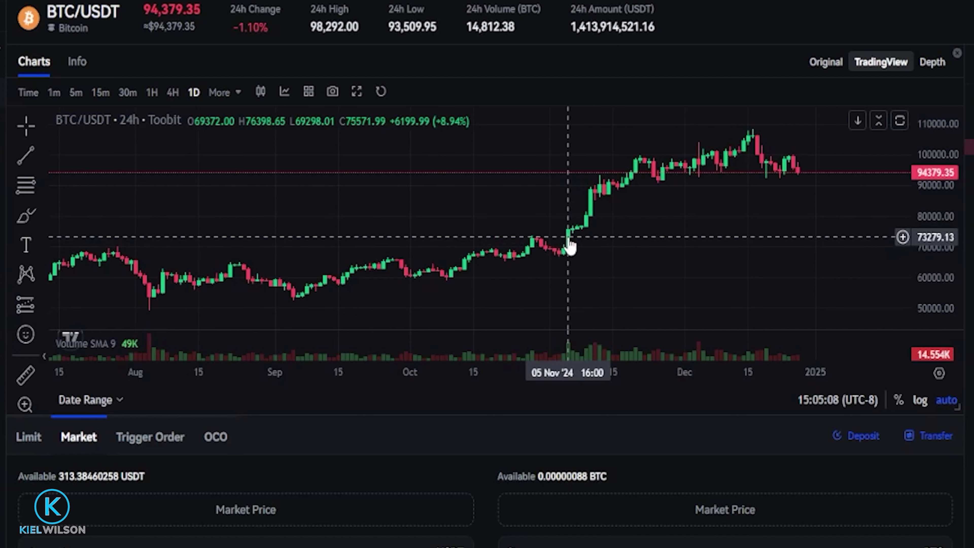
# Edit the chart's quick-access intervals, removing 1m and 5m, adding 12H and 1W, and save the selection.
pyautogui.click(223, 96)
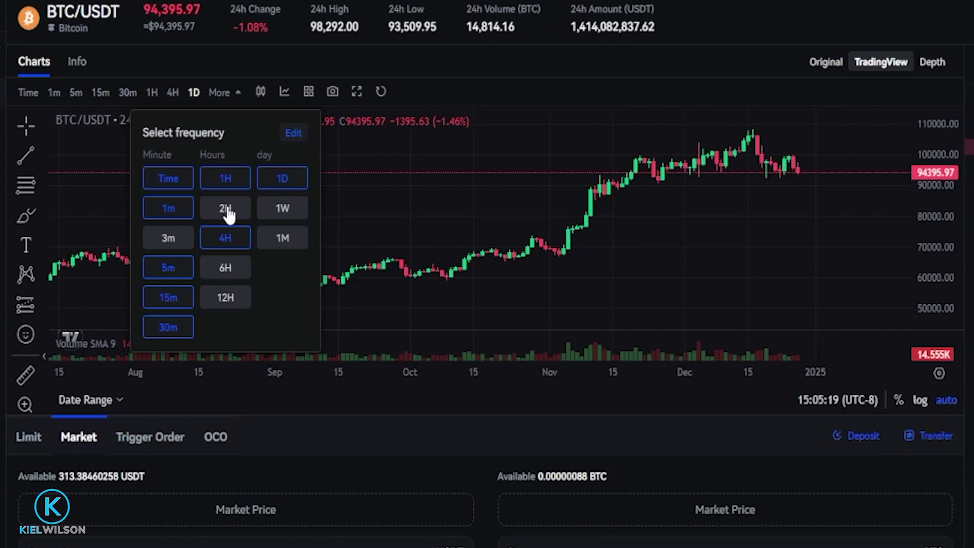
pyautogui.click(292, 134)
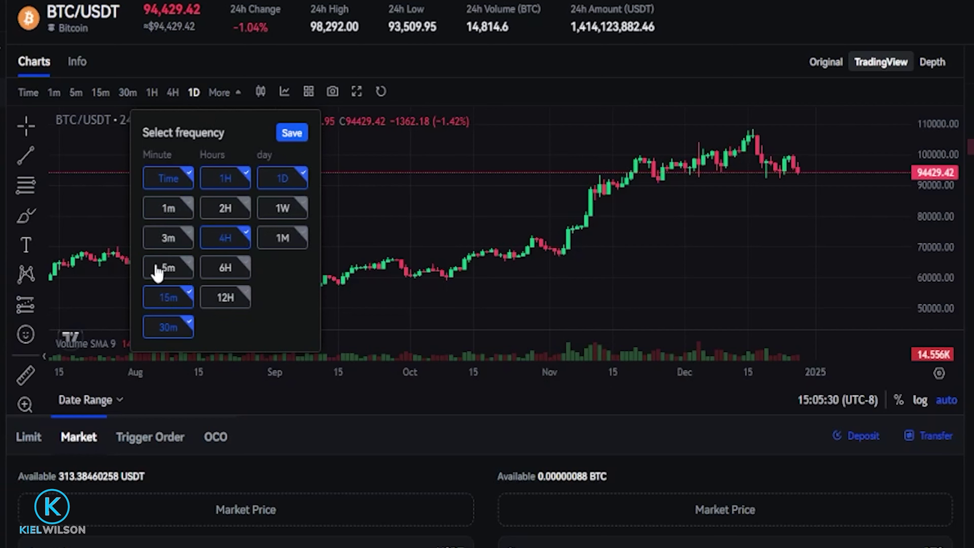
pyautogui.click(250, 302)
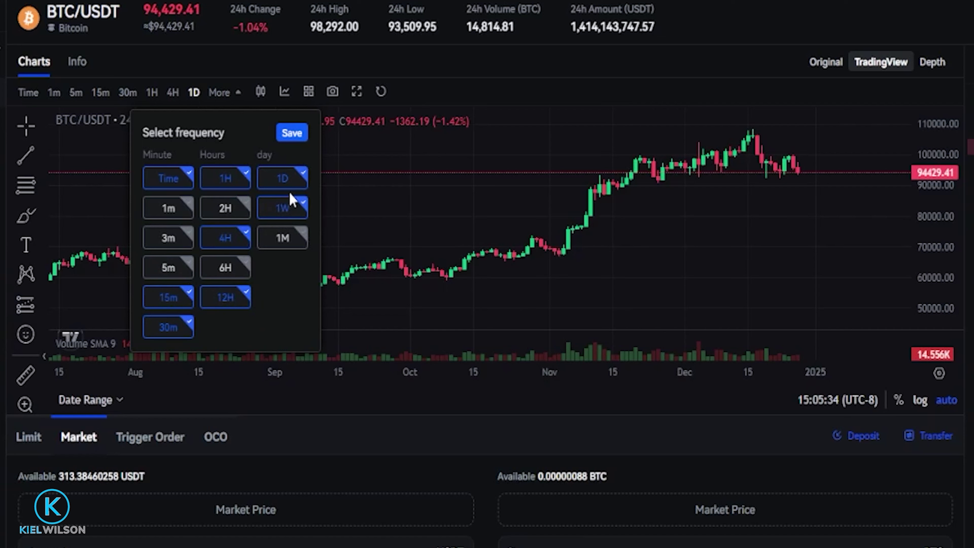
pyautogui.click(292, 133)
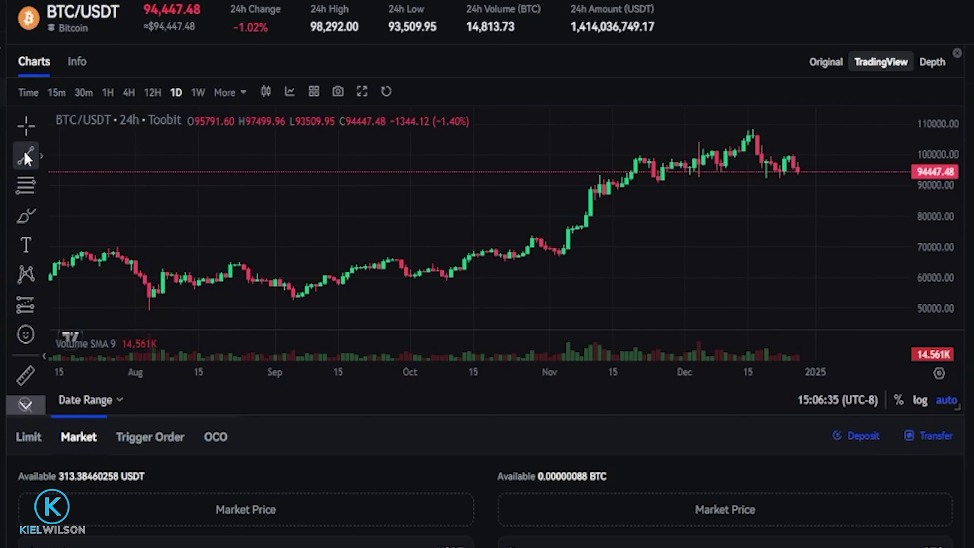
# Draw a horizontal line across the daily BTC/USDT chart at a price of about 66,810.
pyautogui.click(41, 156)
pyautogui.scroll(-5, 131, 222)
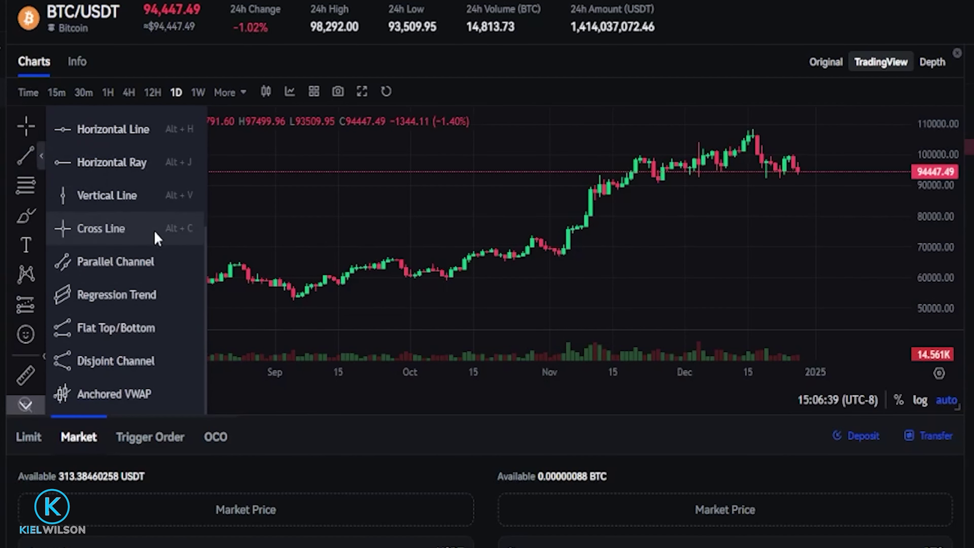
pyautogui.scroll(5, 155, 228)
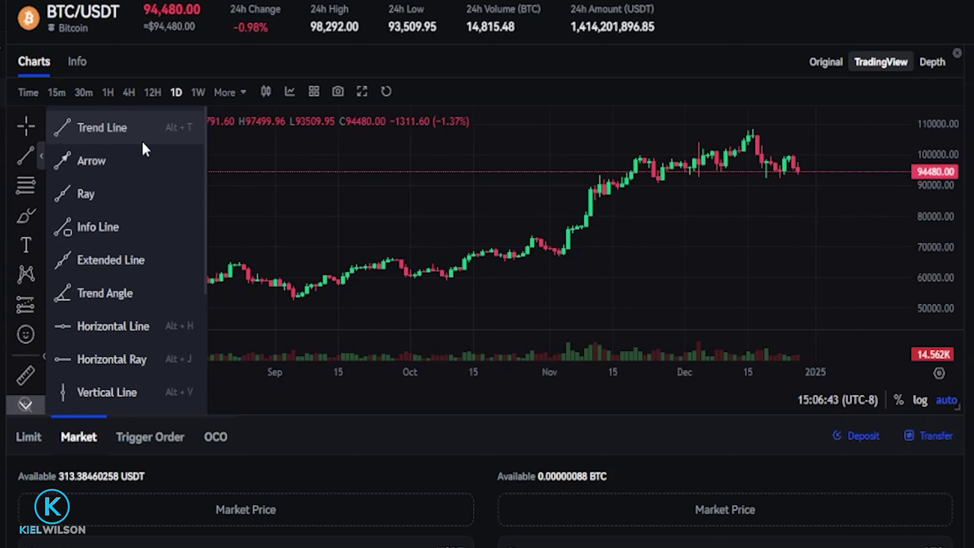
pyautogui.click(109, 326)
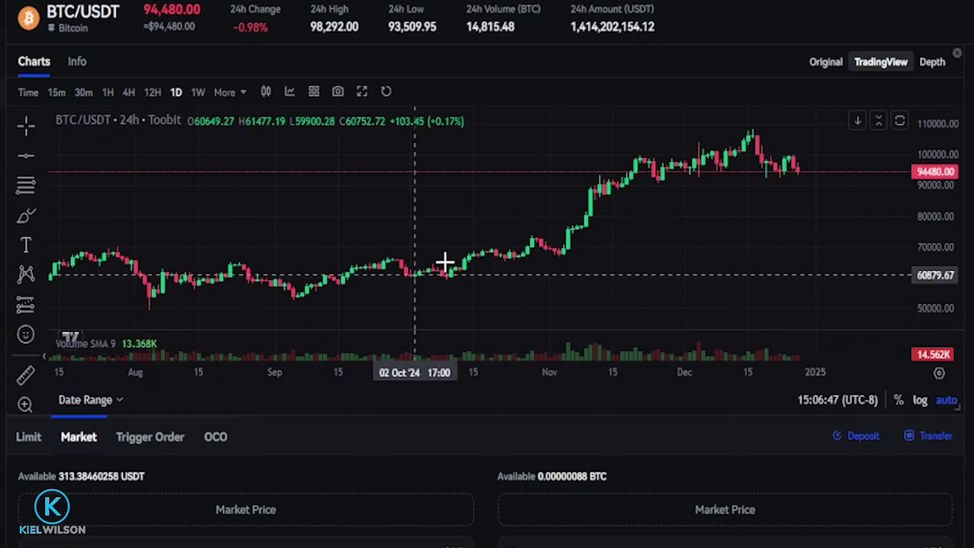
pyautogui.click(477, 257)
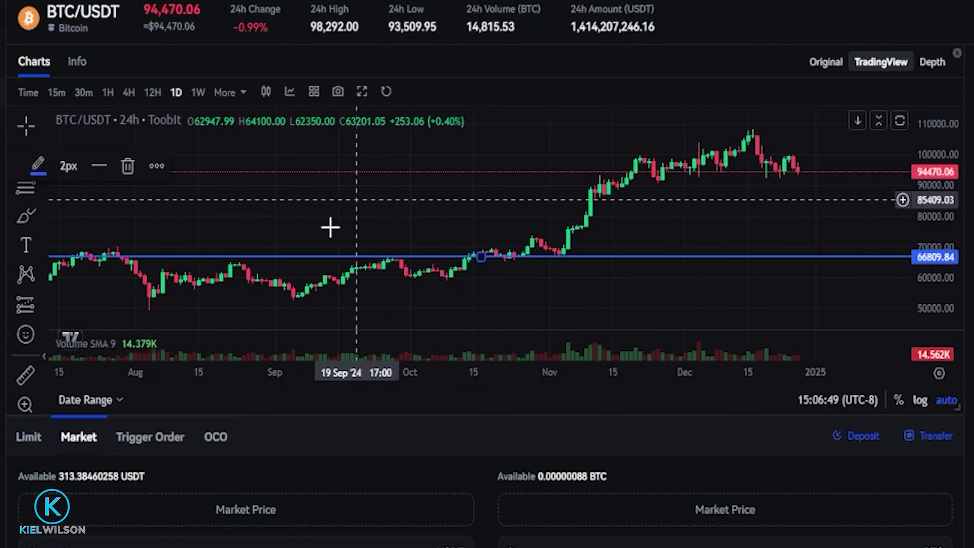
pyautogui.rightClick(332, 224)
pyautogui.click(191, 223)
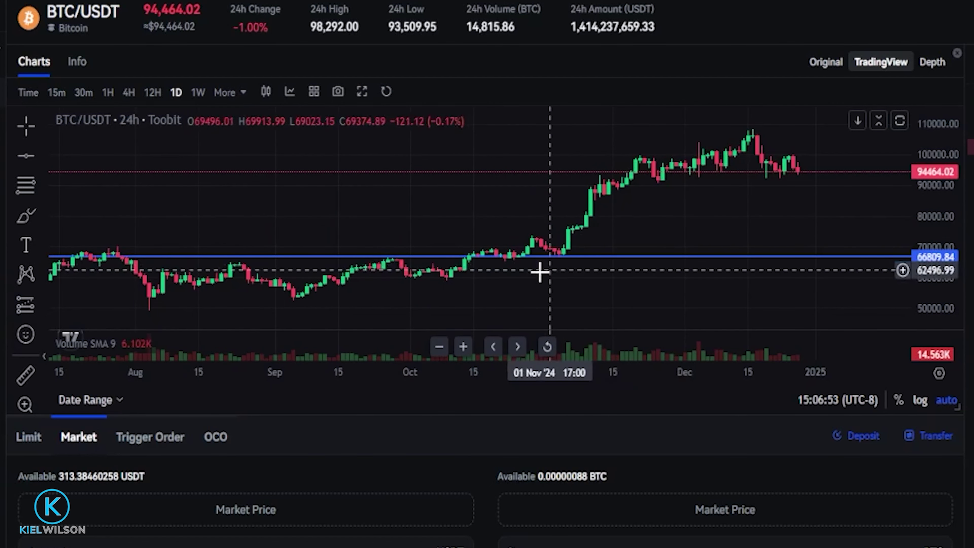
# Move the horizontal line up to a price of about 95,113 and remove it from the chart.
pyautogui.click(605, 257)
pyautogui.moveTo(606, 257); pyautogui.dragTo(602, 180)
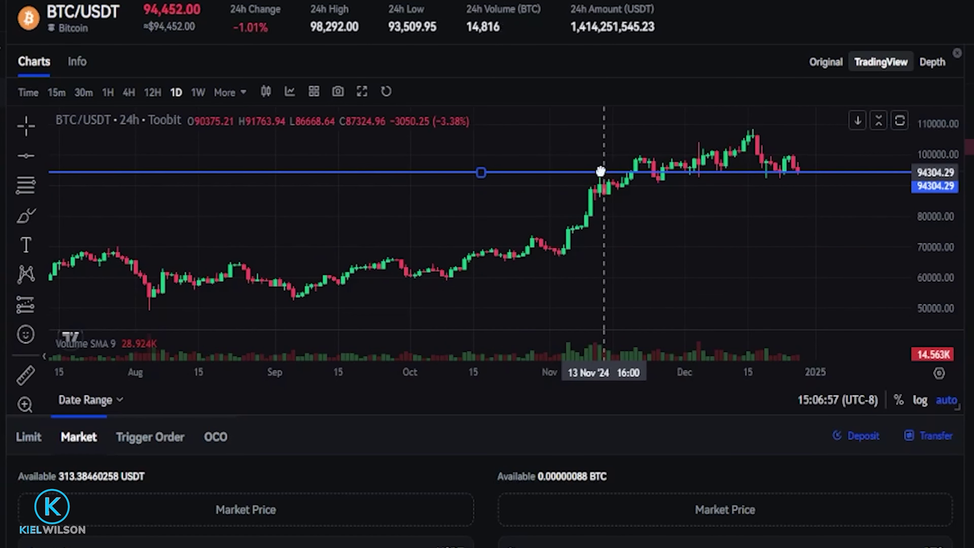
pyautogui.moveTo(597, 170); pyautogui.dragTo(598, 169)
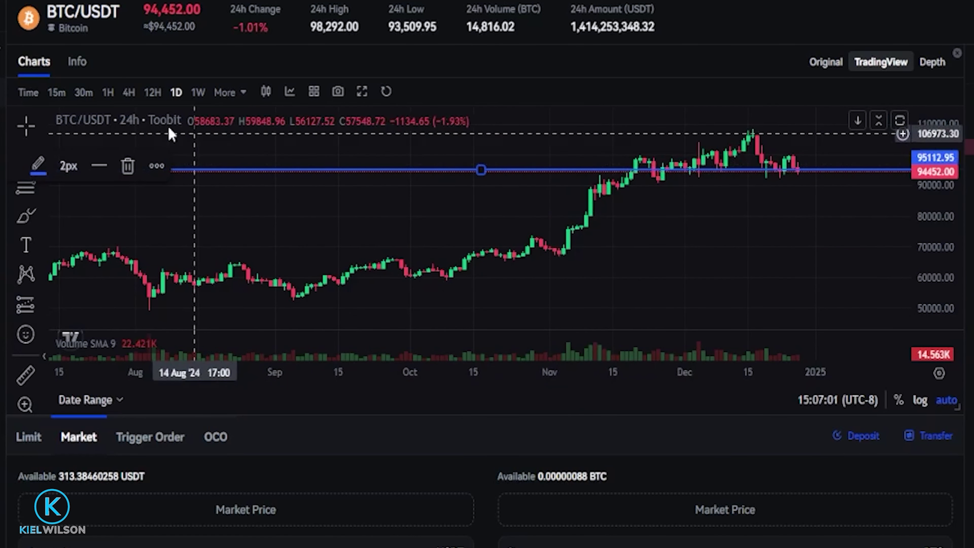
pyautogui.rightClick(426, 170)
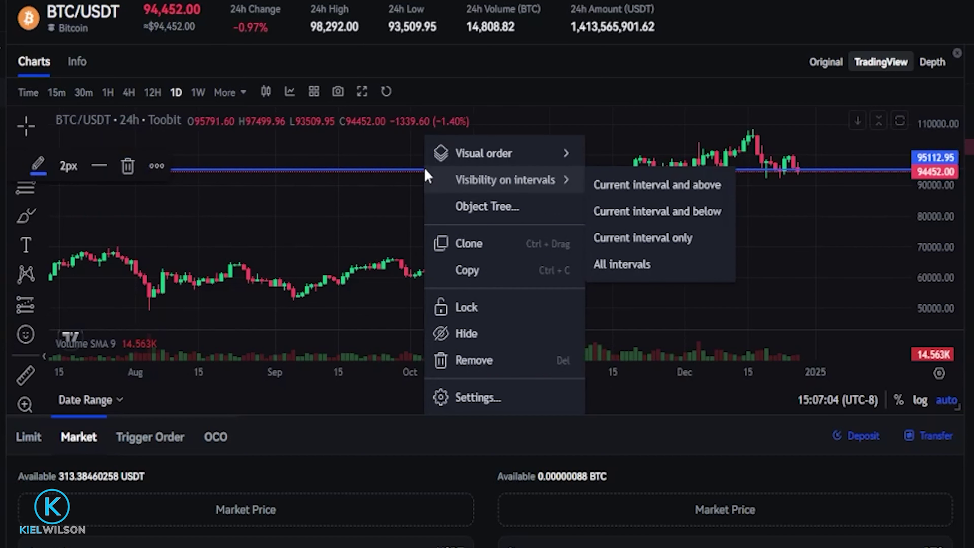
pyautogui.click(475, 361)
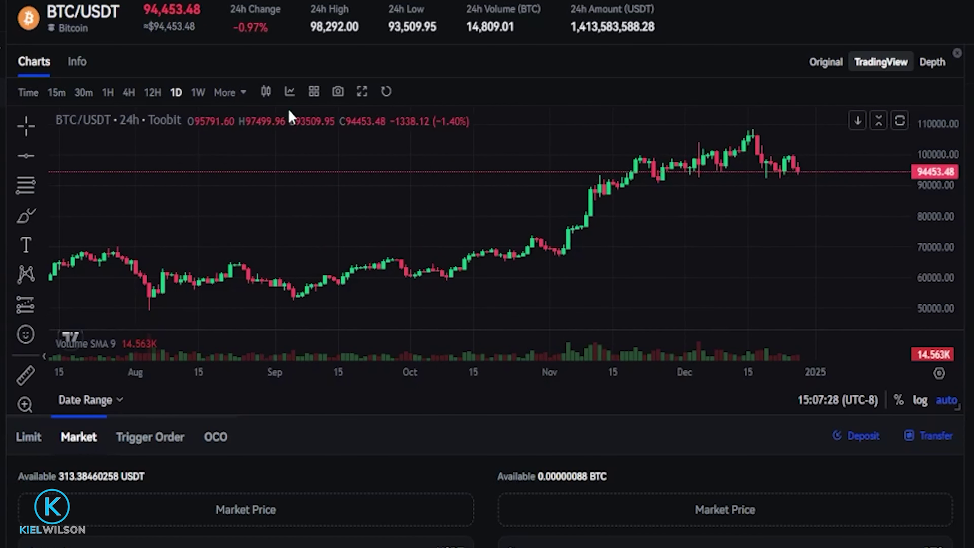
# Search the chart indicators for RSI and add the Relative Strength Index to the chart.
pyautogui.click(290, 92)
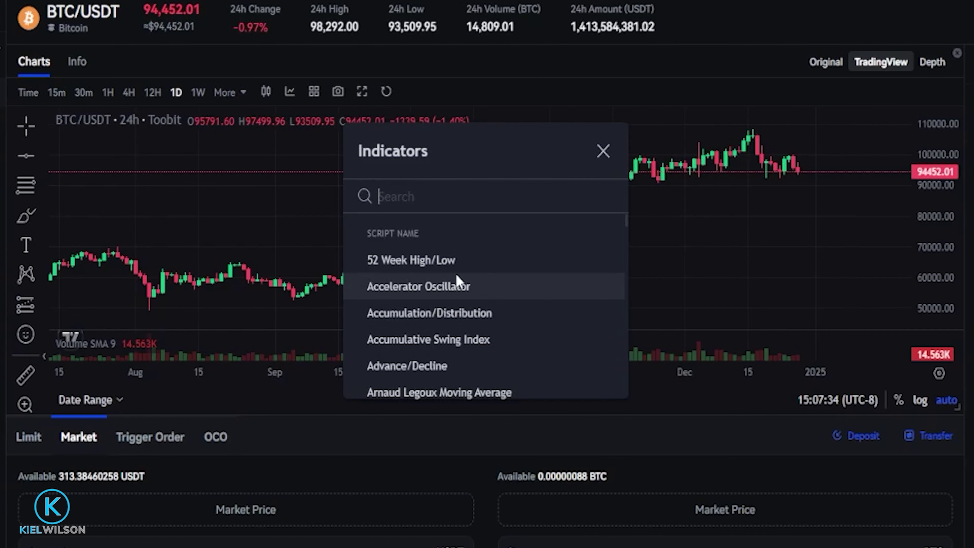
pyautogui.scroll(-15, 456, 278)
pyautogui.scroll(6, 451, 307)
pyautogui.scroll(12, 451, 315)
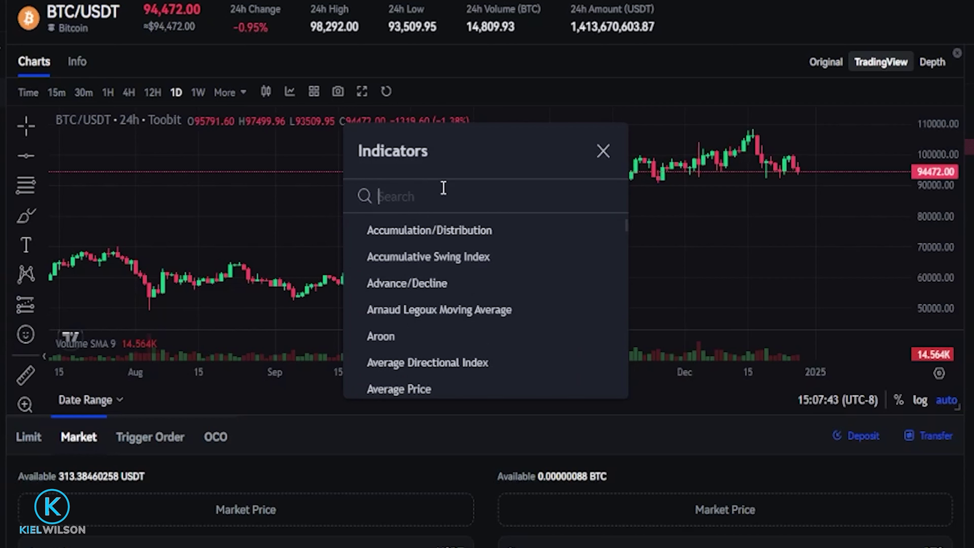
pyautogui.write('RSI')
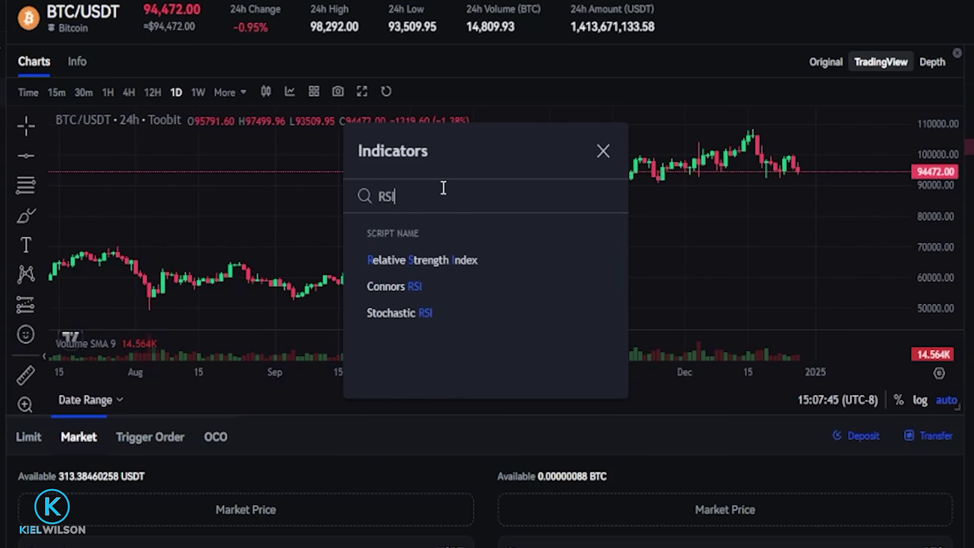
pyautogui.click(429, 265)
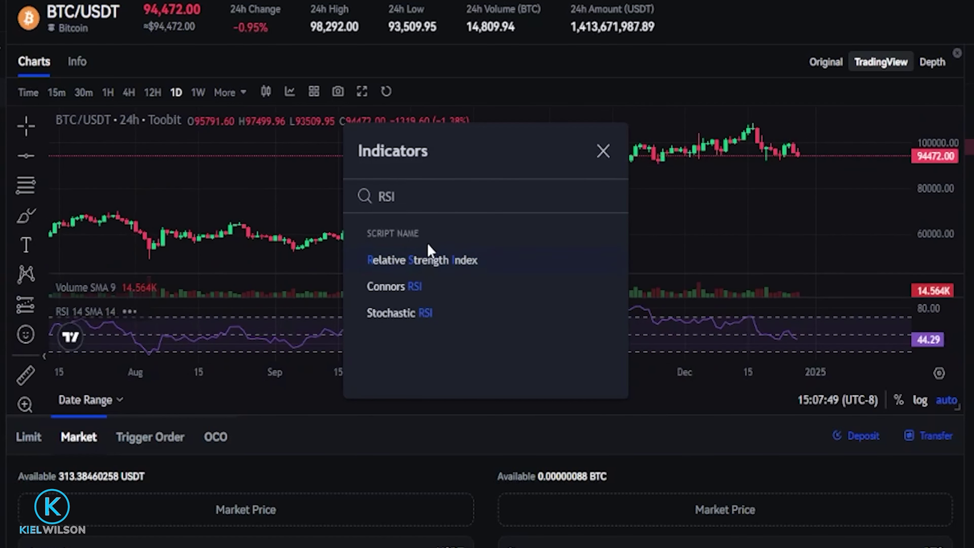
pyautogui.click(603, 151)
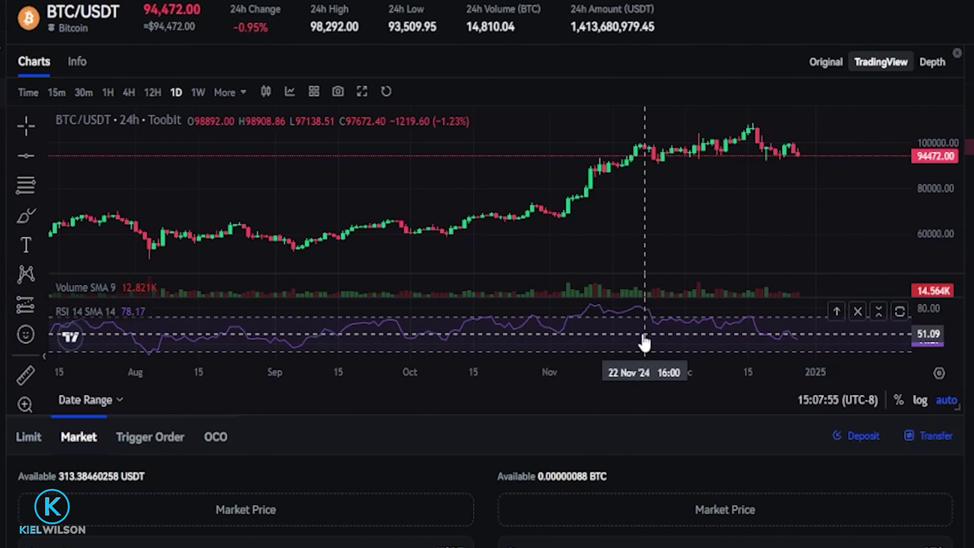
# Remove the RSI indicator, and enlarge the volume pane before shrinking it back to its small height.
pyautogui.click(858, 311)
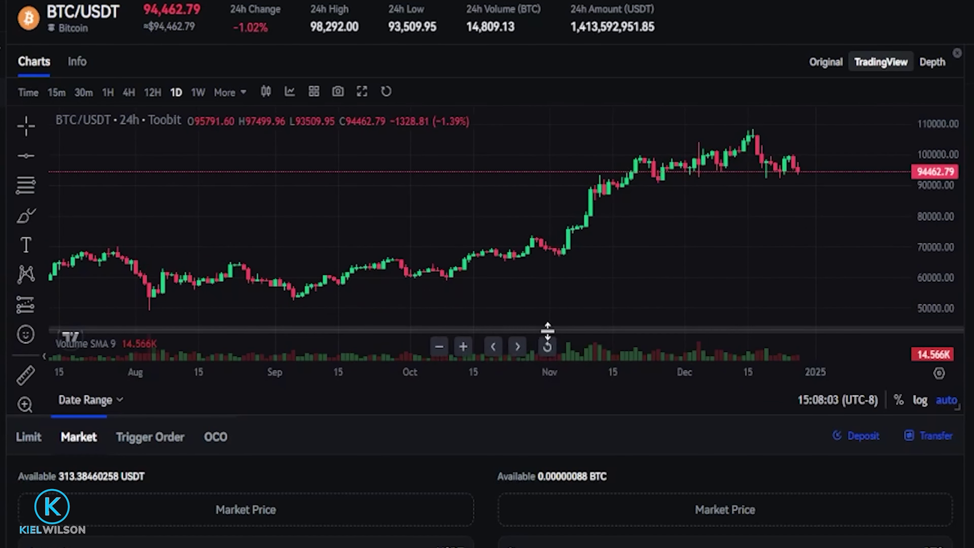
pyautogui.moveTo(548, 331); pyautogui.dragTo(551, 268)
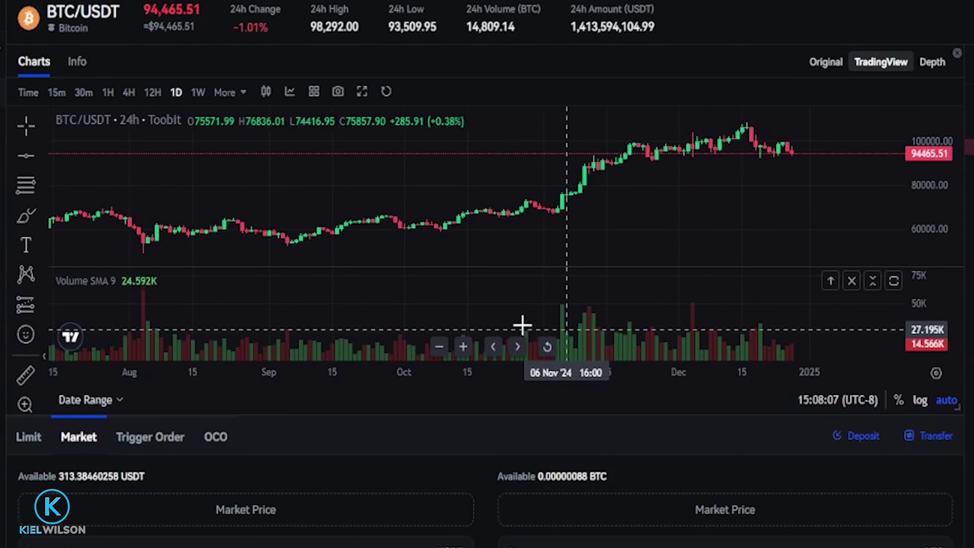
pyautogui.moveTo(554, 269); pyautogui.dragTo(548, 326)
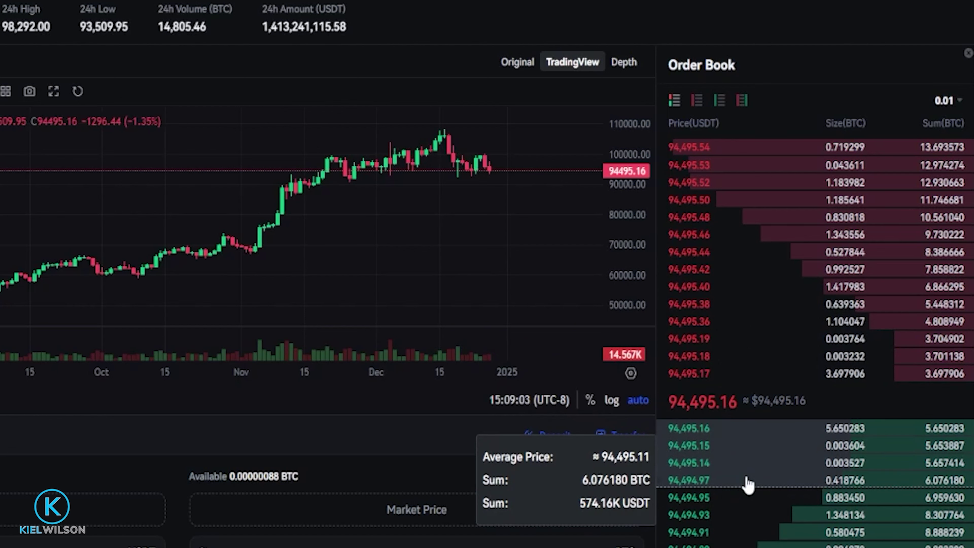
# Examine the current price in the order book and the price and size columns of the recent trades.
pyautogui.moveTo(669, 401); pyautogui.dragTo(738, 399)
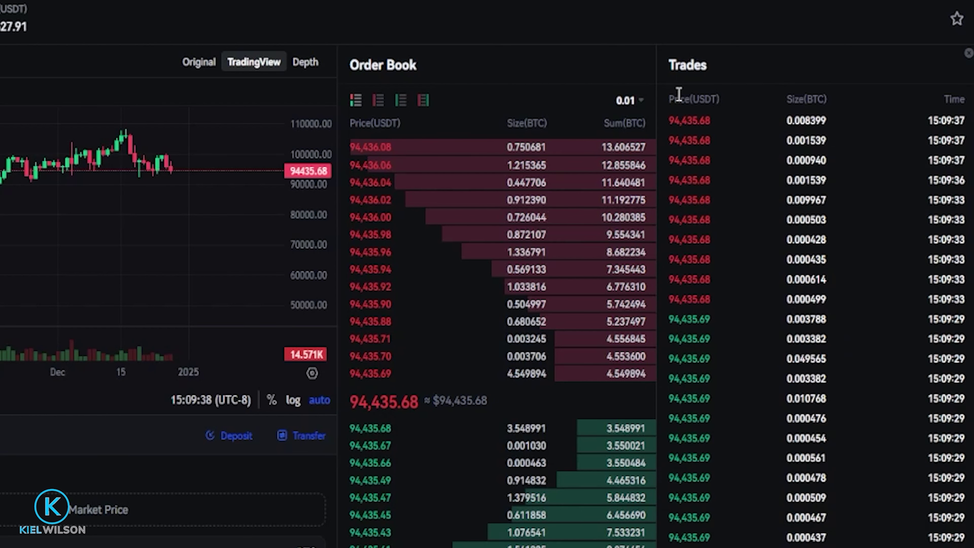
pyautogui.moveTo(669, 99); pyautogui.dragTo(722, 101)
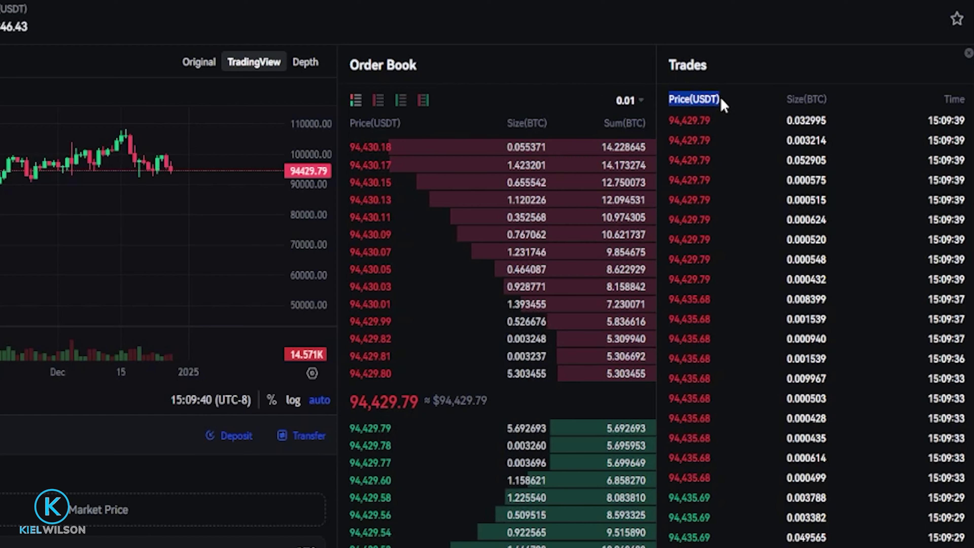
pyautogui.moveTo(791, 99); pyautogui.dragTo(838, 101)
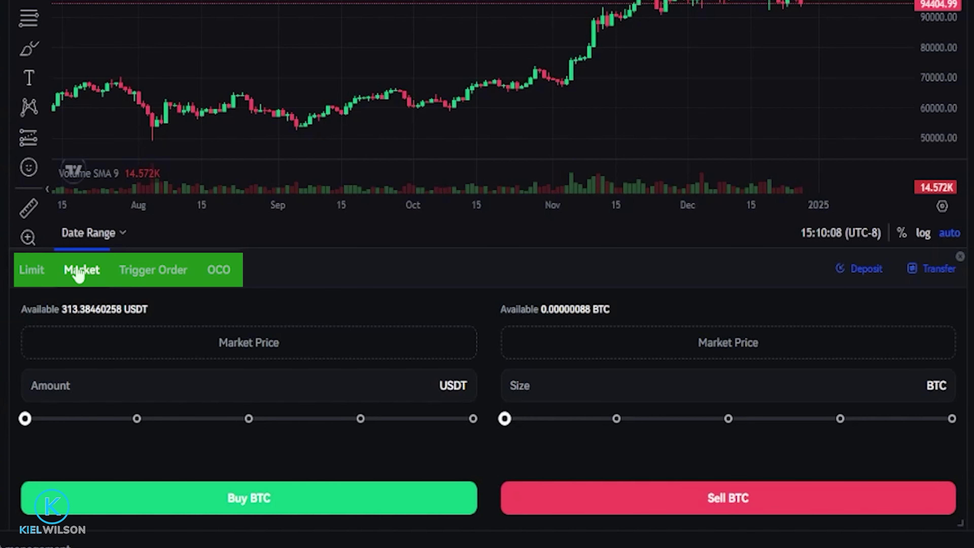
# View the limit order form for BTC/USDT and return to the market order form.
pyautogui.click(33, 273)
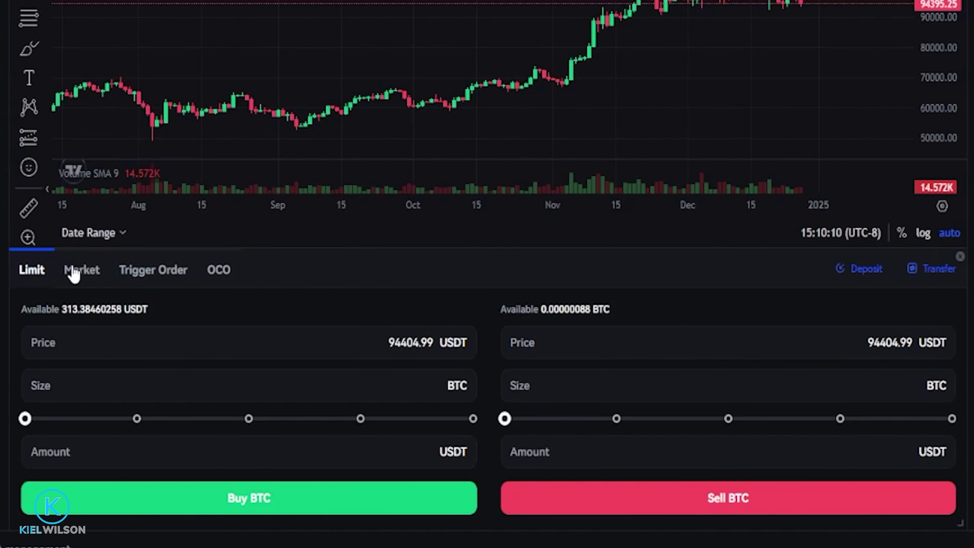
pyautogui.moveTo(226, 272)
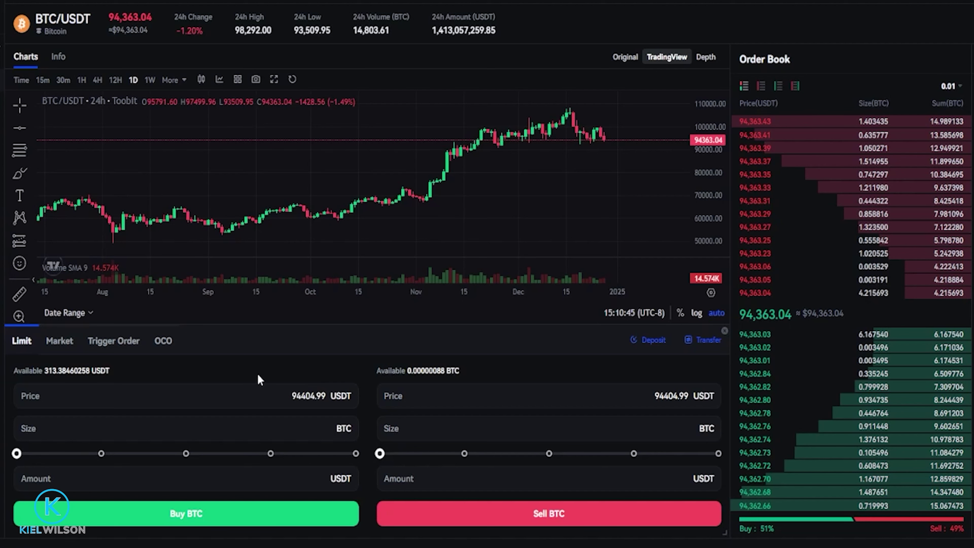
pyautogui.click(59, 340)
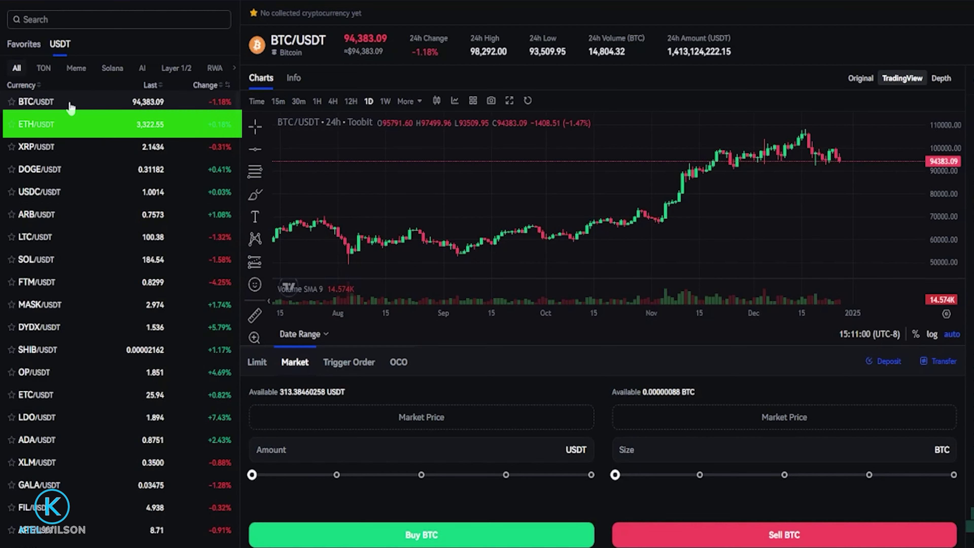
# View the ETH/USDT pair's chart and order form, and return to BTC/USDT.
pyautogui.click(67, 125)
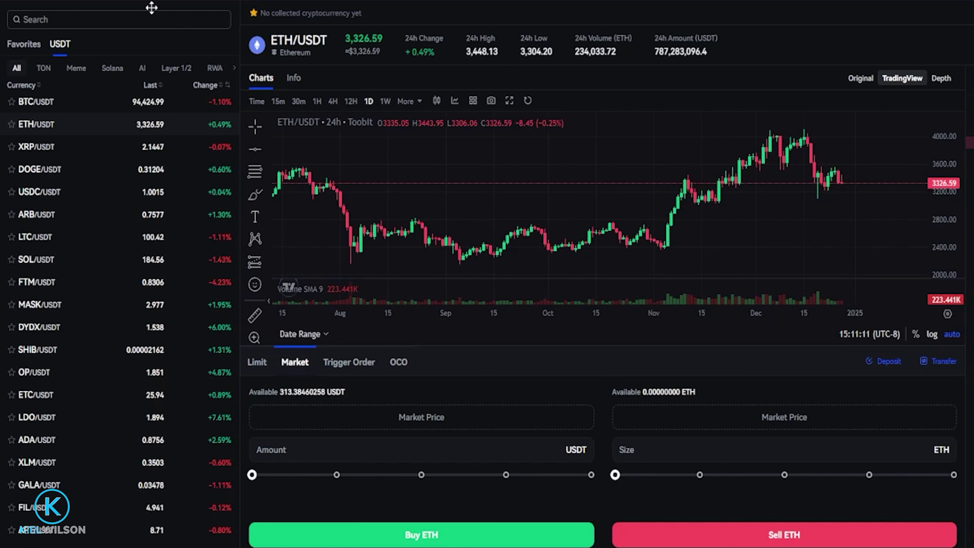
pyautogui.click(63, 102)
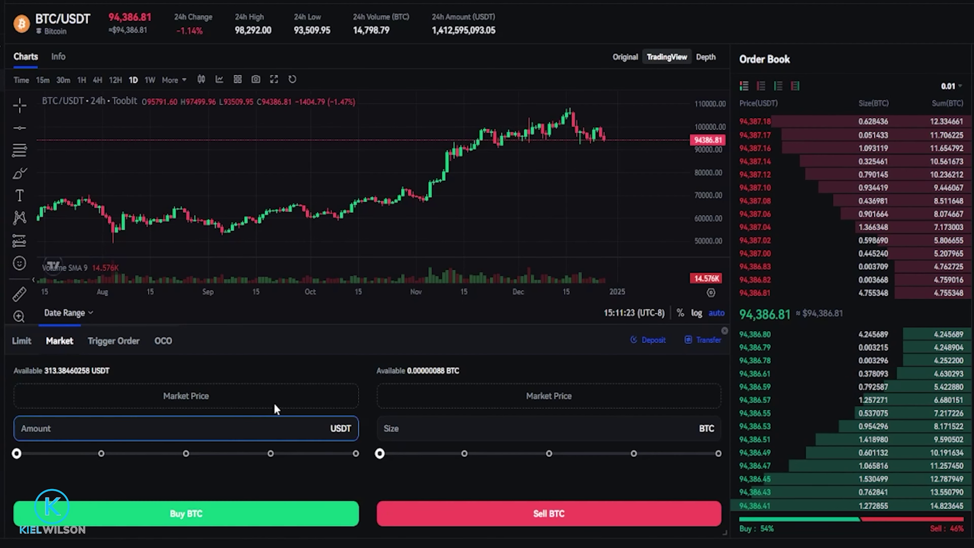
# Try 50% and 100% of the available USDT as the market buy amount for BTC.
pyautogui.click(200, 433)
pyautogui.moveTo(43, 370); pyautogui.dragTo(109, 368)
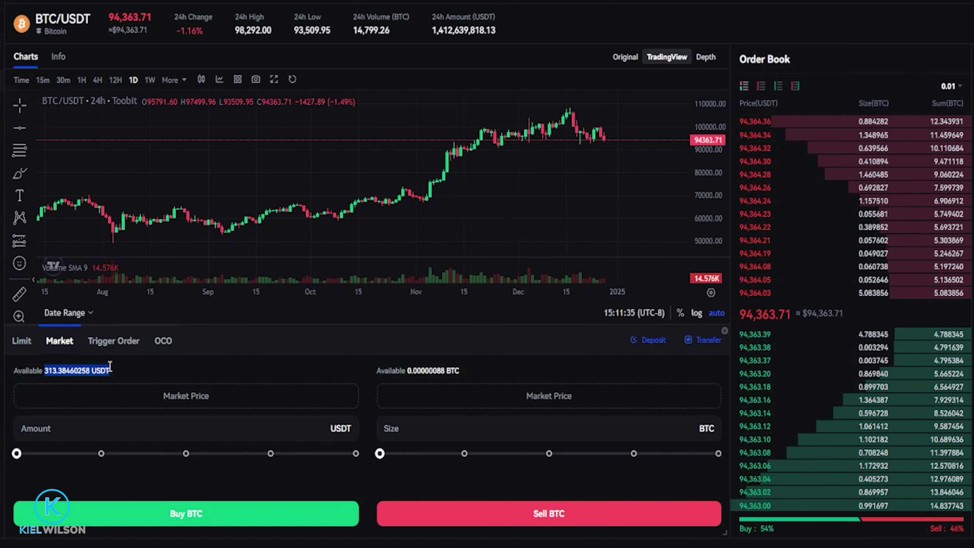
pyautogui.moveTo(16, 454); pyautogui.dragTo(188, 455)
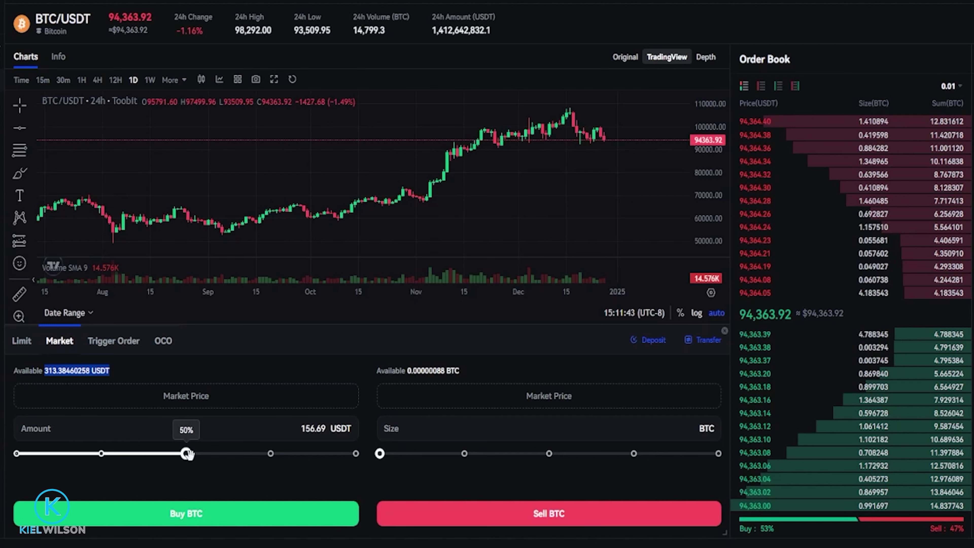
pyautogui.moveTo(187, 454); pyautogui.dragTo(361, 454)
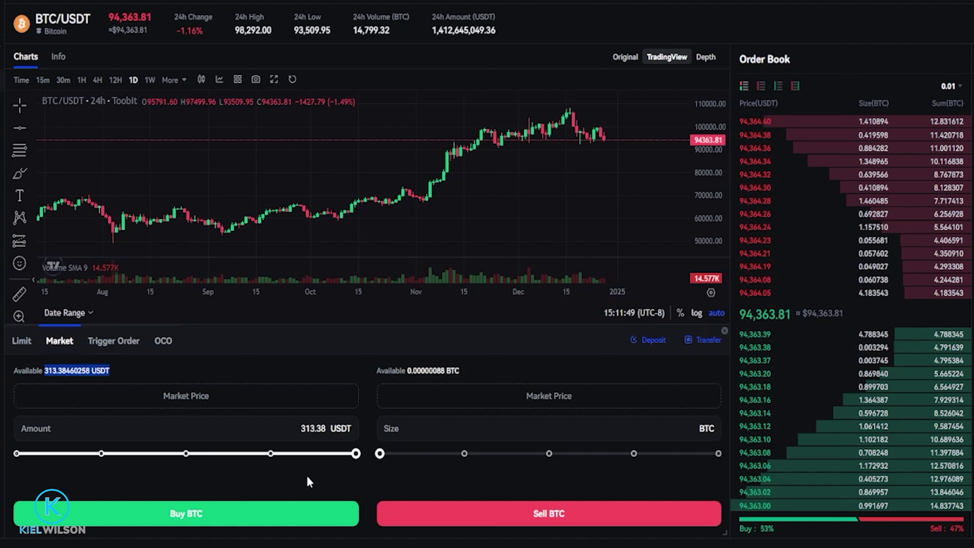
# Set the buy amount to 100 USDT and place the market buy order for BTC.
pyautogui.click(304, 432)
pyautogui.click(303, 428)
pyautogui.write('100')
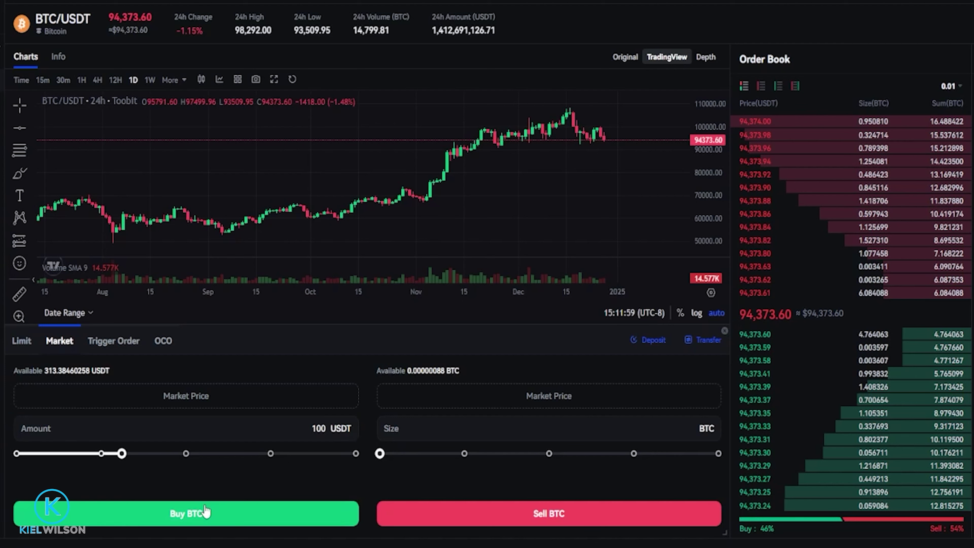
pyautogui.click(193, 512)
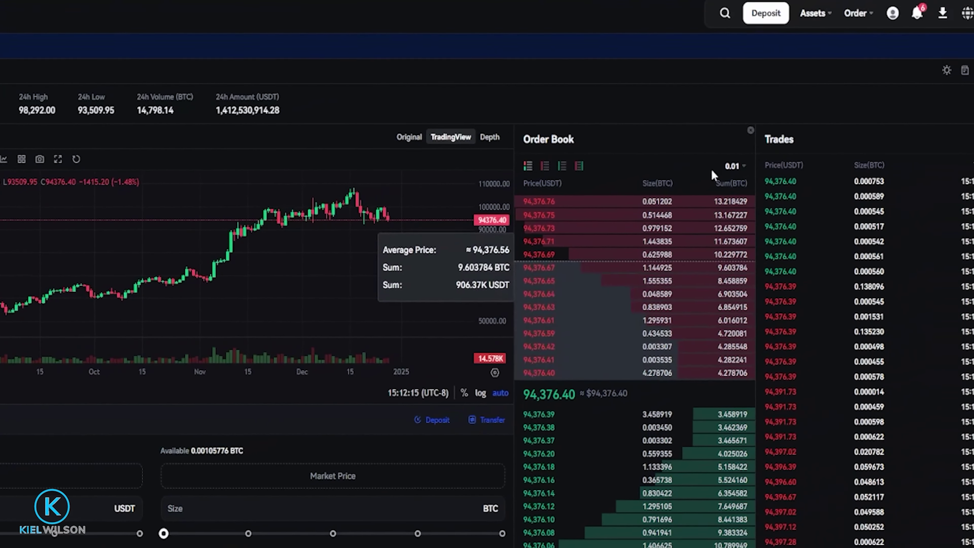
# Open the spot account's asset page and check the purchased BTC balance.
pyautogui.moveTo(820, 19)
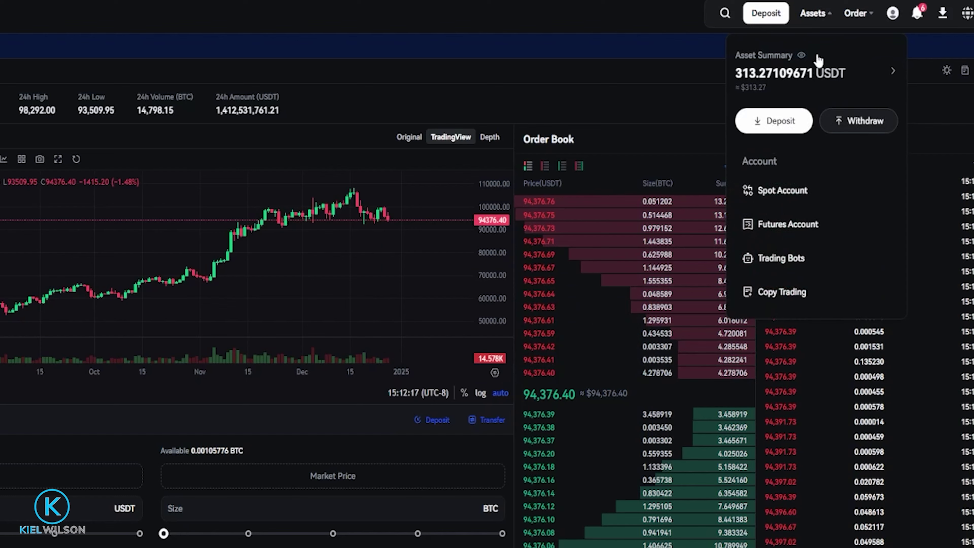
pyautogui.click(778, 190)
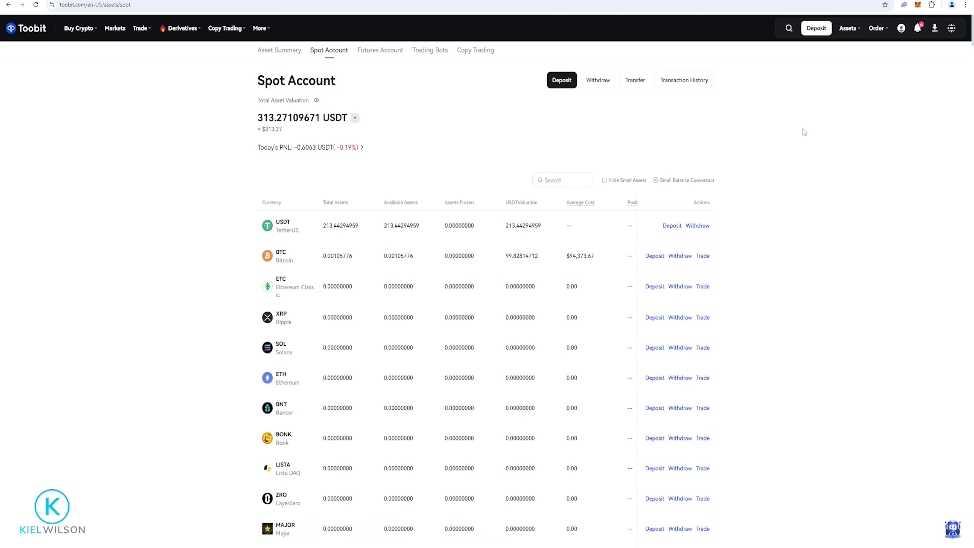
pyautogui.moveTo(297, 77); pyautogui.dragTo(365, 78)
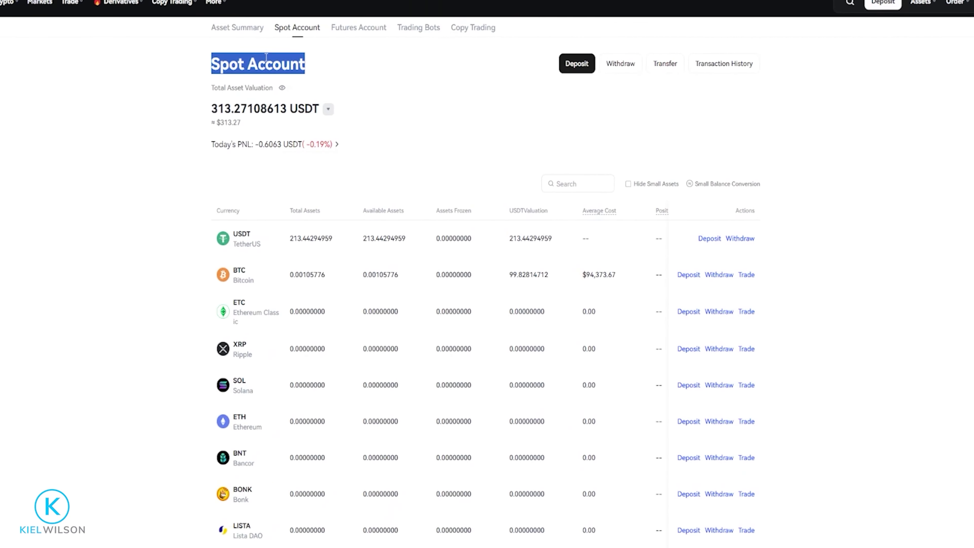
pyautogui.moveTo(225, 312); pyautogui.dragTo(274, 312)
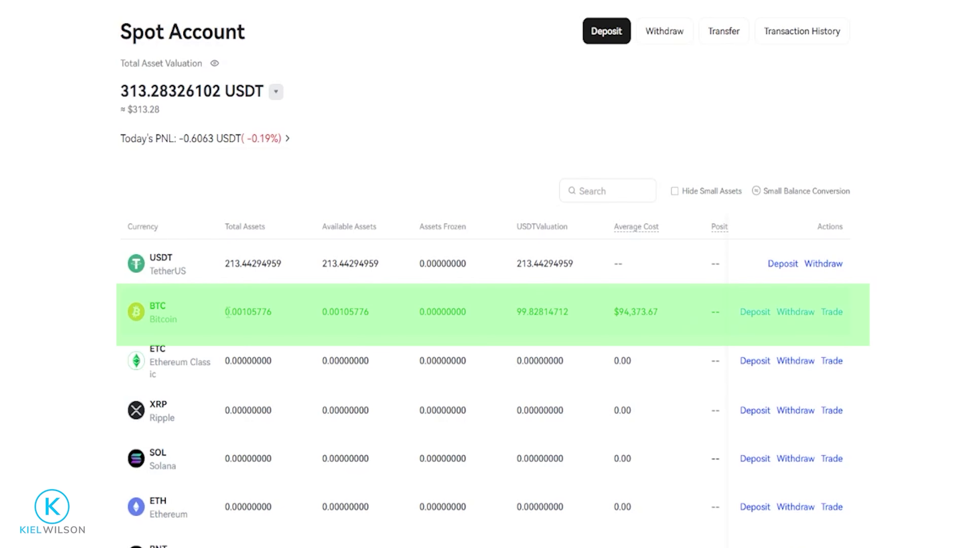
pyautogui.click(287, 319)
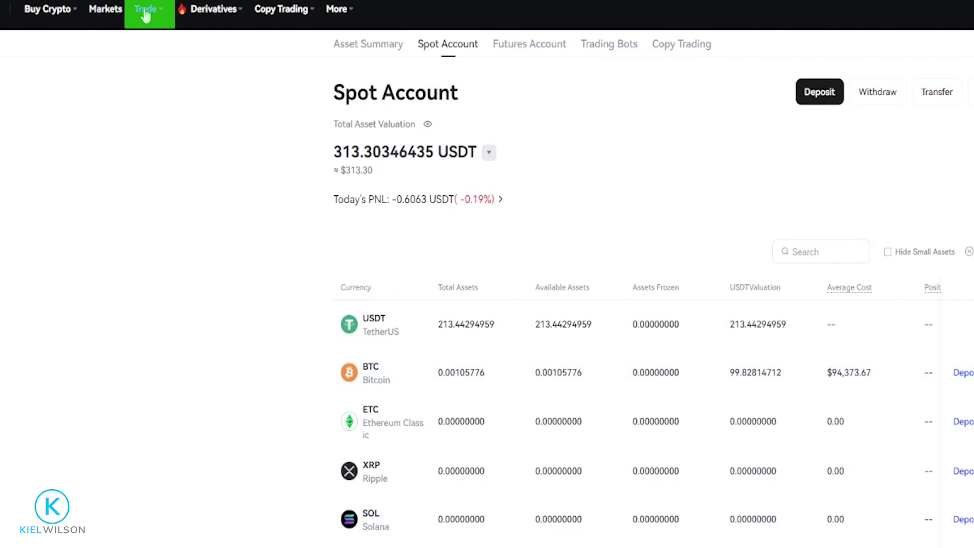
# Return to the spot trading page and place a market sell order for the full available BTC, size 0.001057.
pyautogui.moveTo(145, 12)
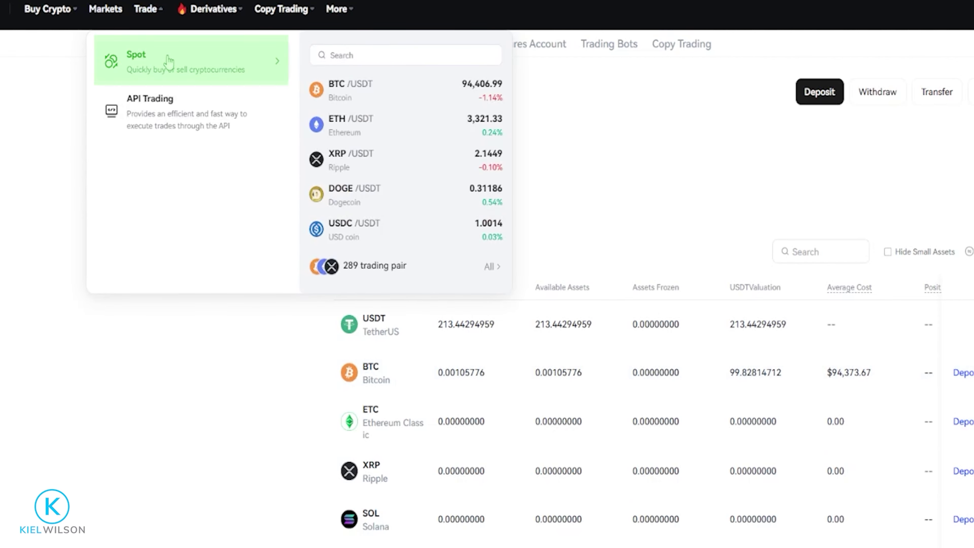
pyautogui.click(168, 61)
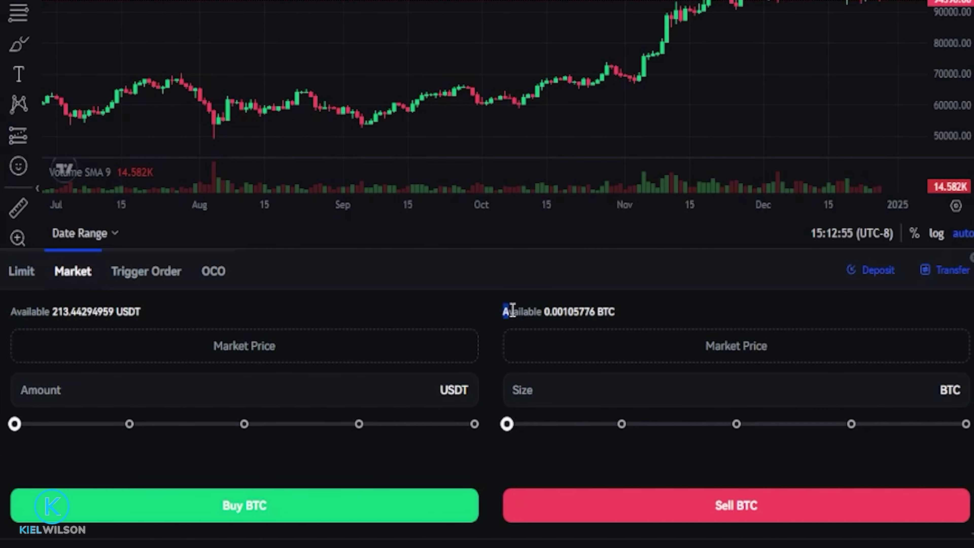
pyautogui.moveTo(601, 313); pyautogui.dragTo(625, 316)
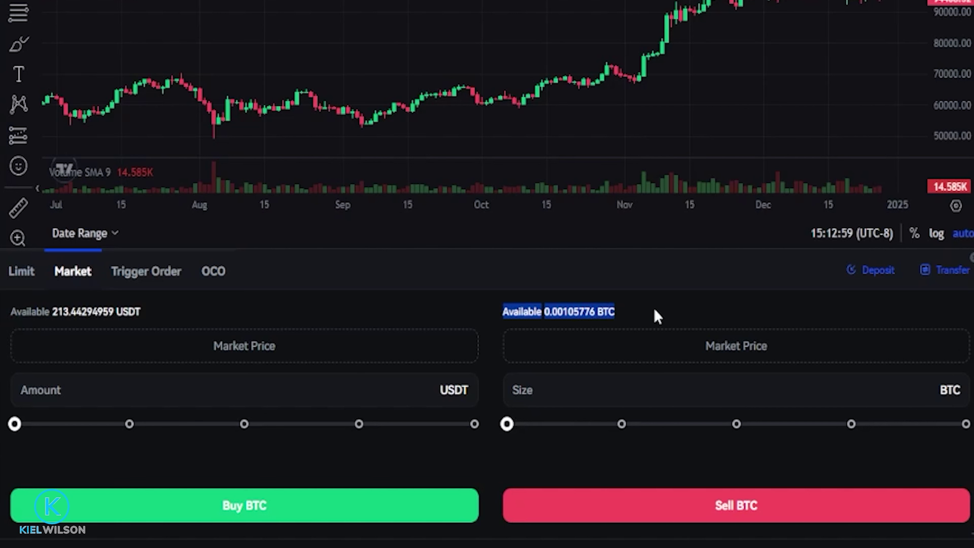
pyautogui.click(656, 316)
pyautogui.moveTo(506, 425); pyautogui.dragTo(968, 425)
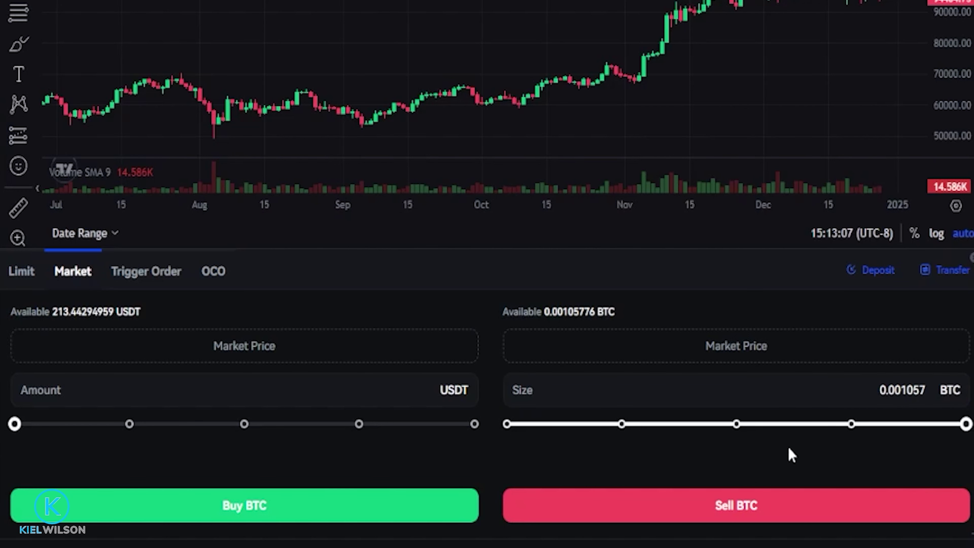
pyautogui.click(739, 504)
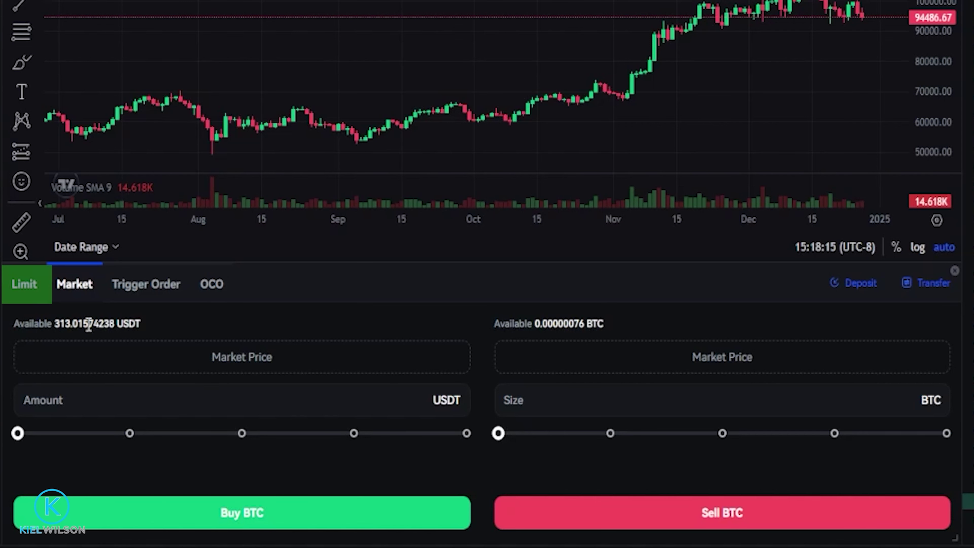
# Choose the limit order type and set the BTC/USDT chart to the 4-hour interval.
pyautogui.click(21, 286)
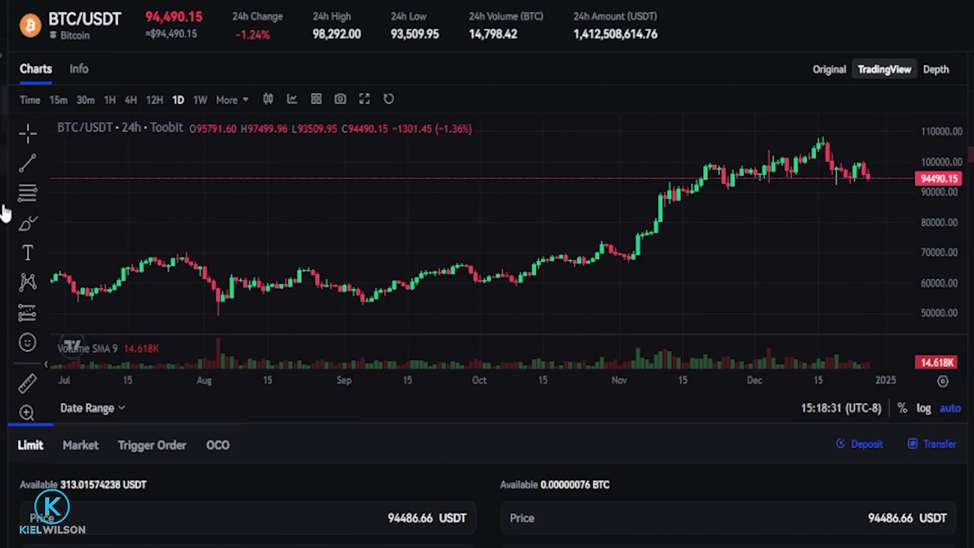
pyautogui.moveTo(721, 235); pyautogui.dragTo(627, 220)
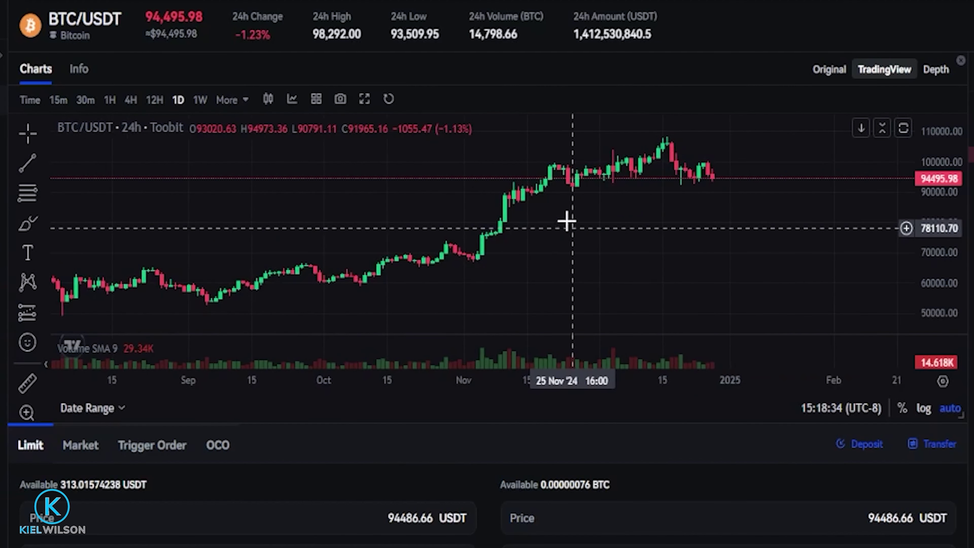
pyautogui.click(130, 100)
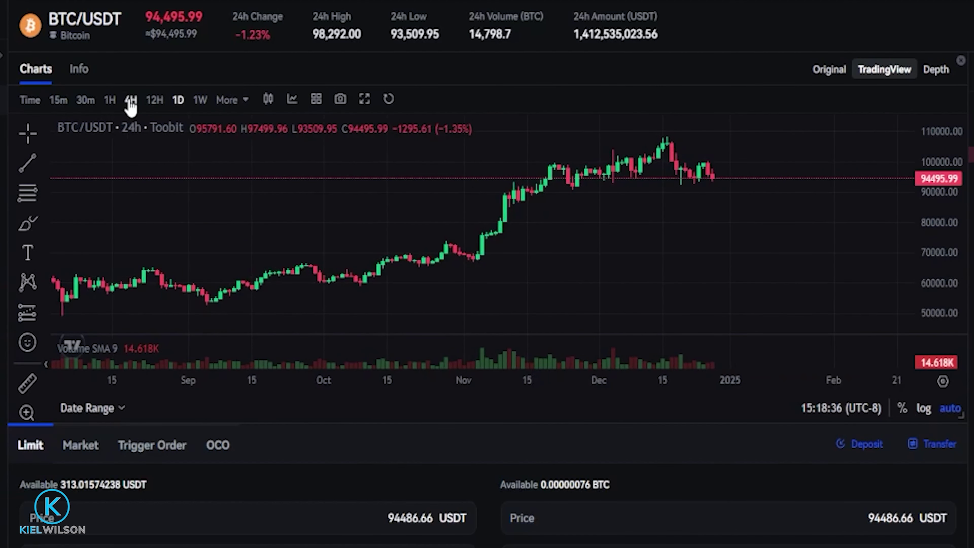
pyautogui.scroll(-4, 524, 220)
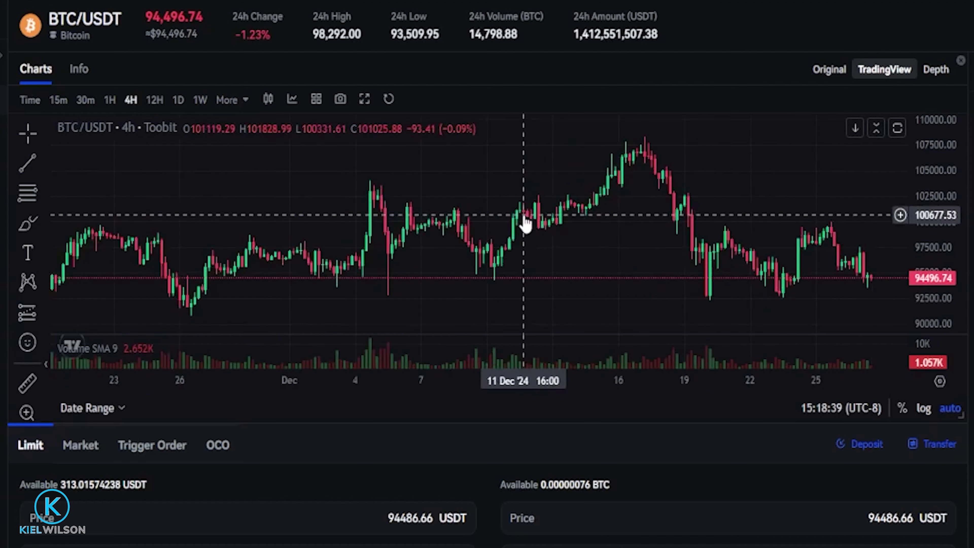
pyautogui.scroll(2, 629, 236)
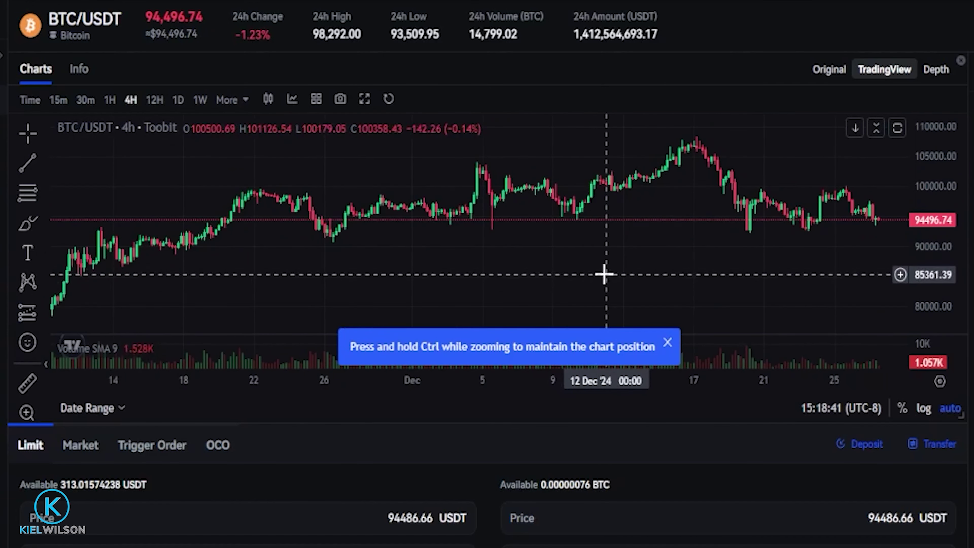
pyautogui.scroll(2, 579, 273)
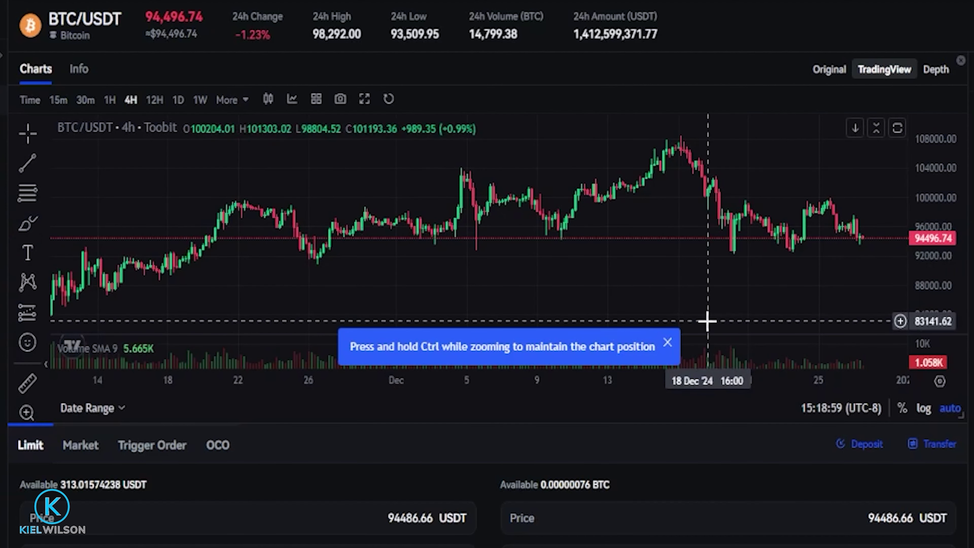
pyautogui.click(667, 341)
# Circle the mid-November price lows with a brush stroke, coloured yellow and 2px thick.
pyautogui.click(31, 230)
pyautogui.moveTo(136, 288)
pyautogui.mouseDown()
pyautogui.moveTo(57, 290)
pyautogui.moveTo(98, 319)
pyautogui.moveTo(111, 285)
pyautogui.mouseUp()
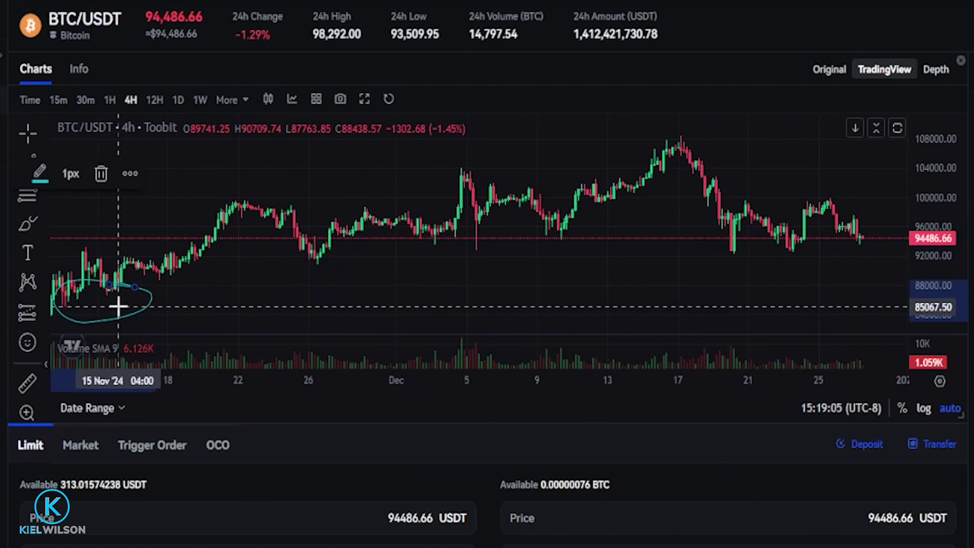
pyautogui.click(40, 172)
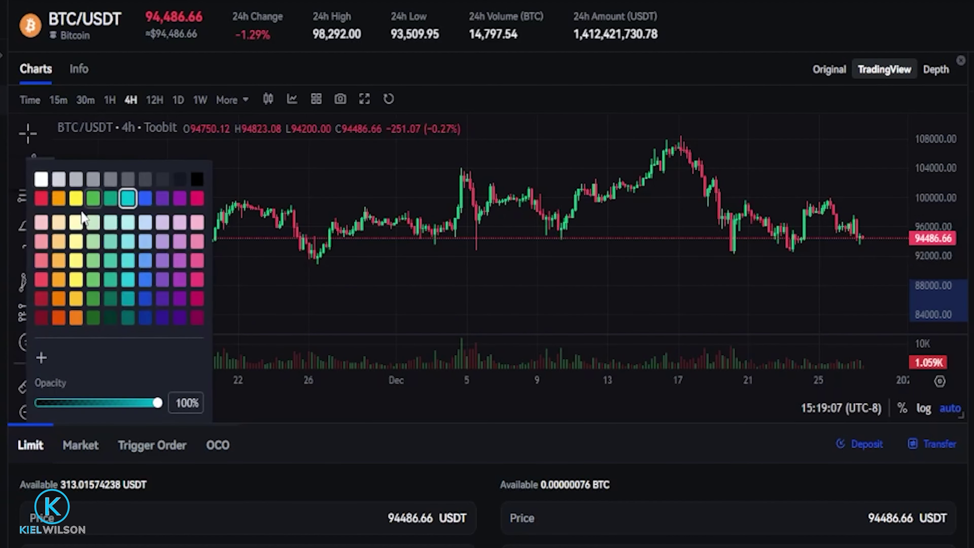
pyautogui.click(67, 203)
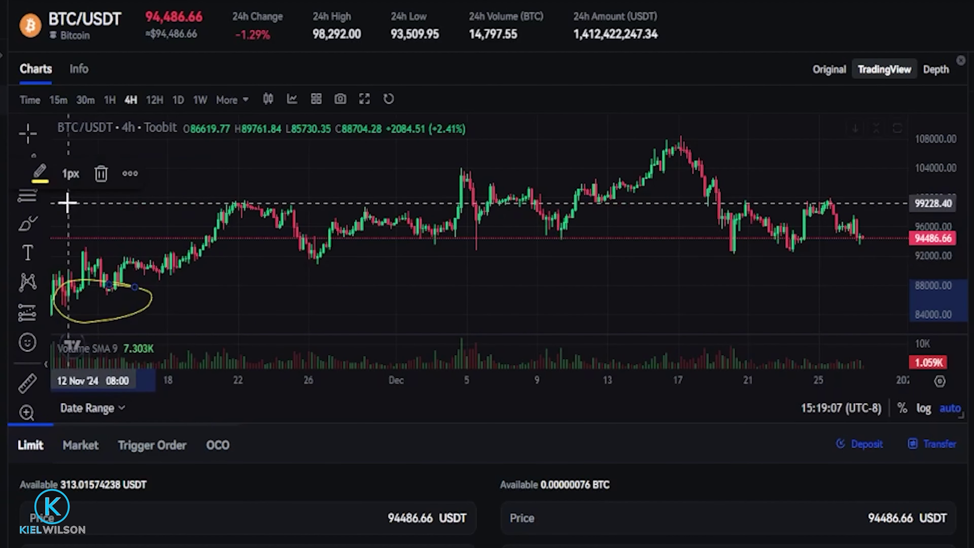
pyautogui.click(71, 174)
pyautogui.click(95, 235)
pyautogui.click(218, 289)
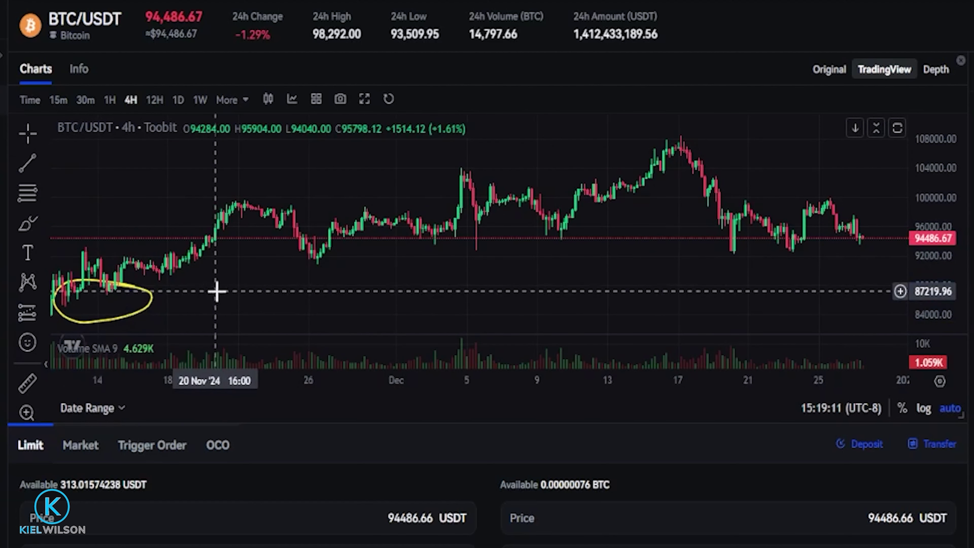
# Delete the yellow brush circle around the mid-November lows.
pyautogui.scroll(-3, 246, 278)
pyautogui.scroll(1, 246, 278)
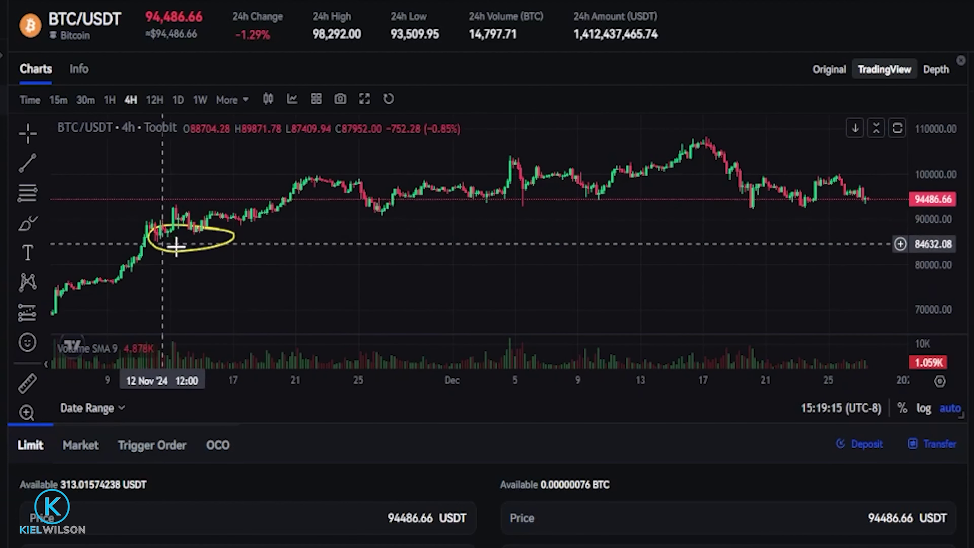
pyautogui.click(194, 251)
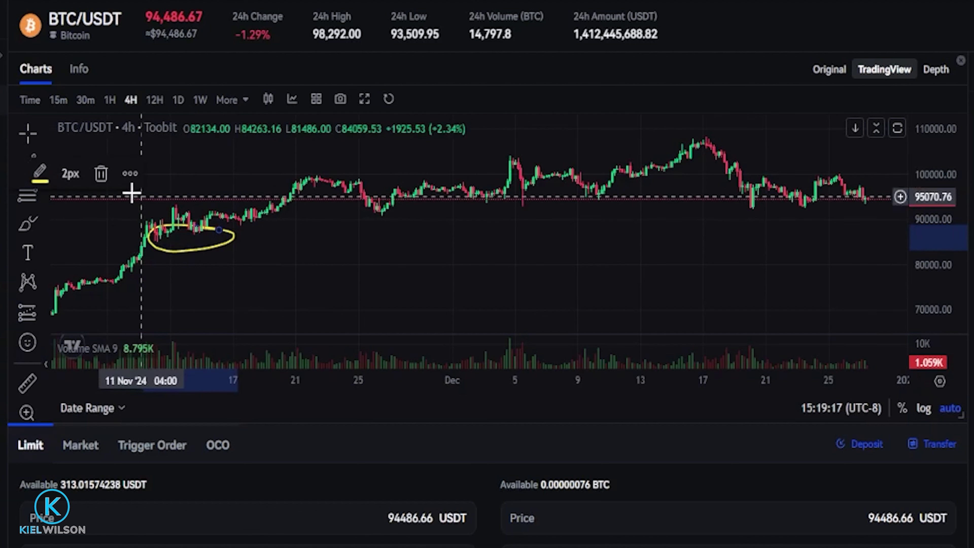
pyautogui.click(102, 173)
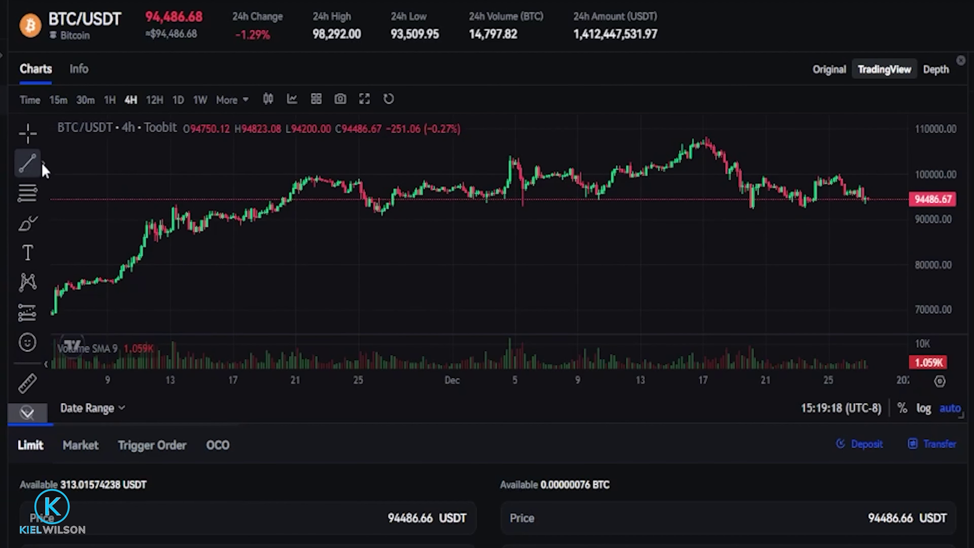
# Draw a horizontal line at the mid-November support level, at about 86829.70 USDT, and return to the limit order form.
pyautogui.click(44, 169)
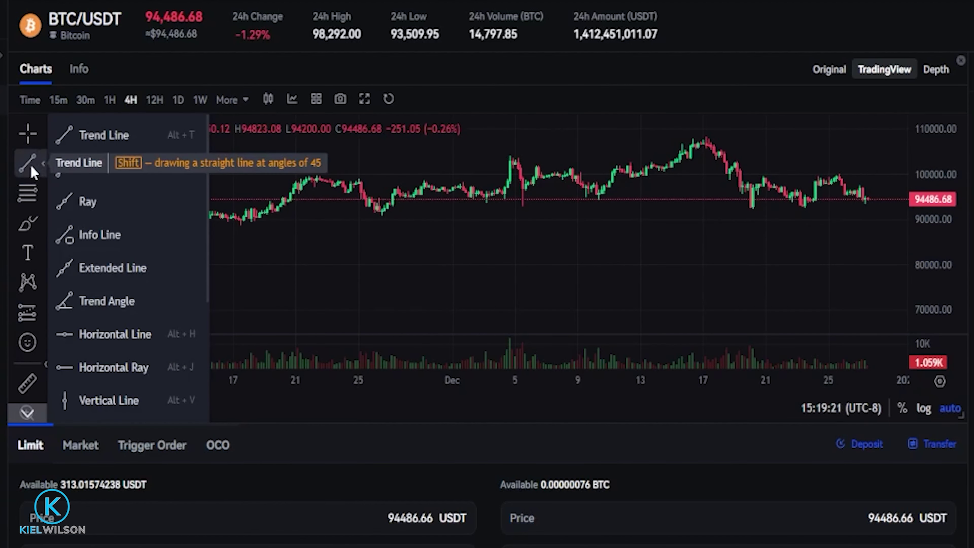
pyautogui.click(135, 333)
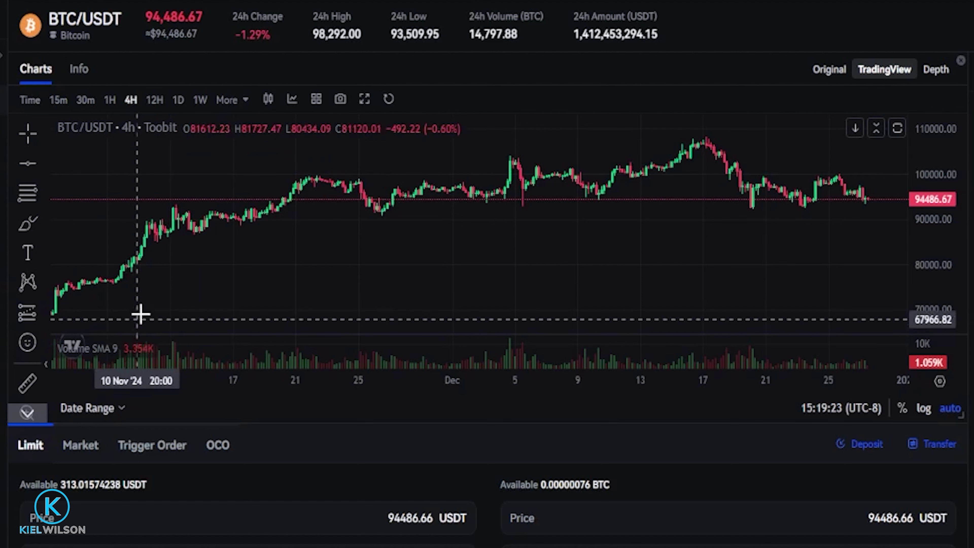
pyautogui.click(204, 233)
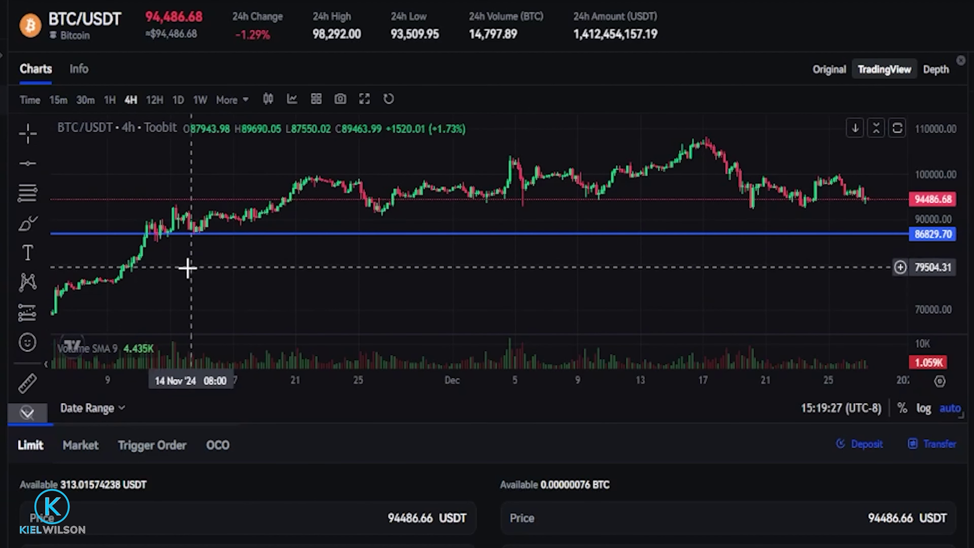
pyautogui.moveTo(472, 273); pyautogui.dragTo(388, 275)
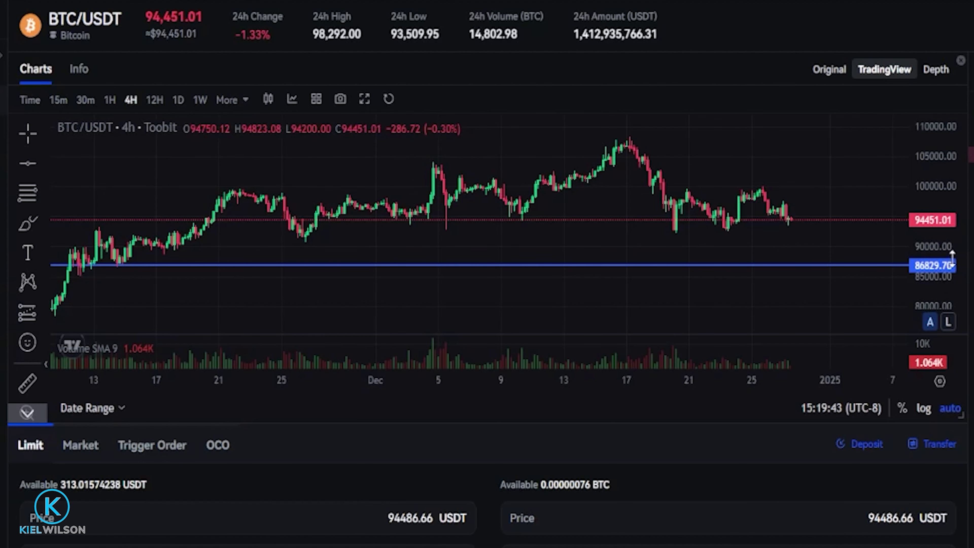
pyautogui.scroll(-4, 641, 404)
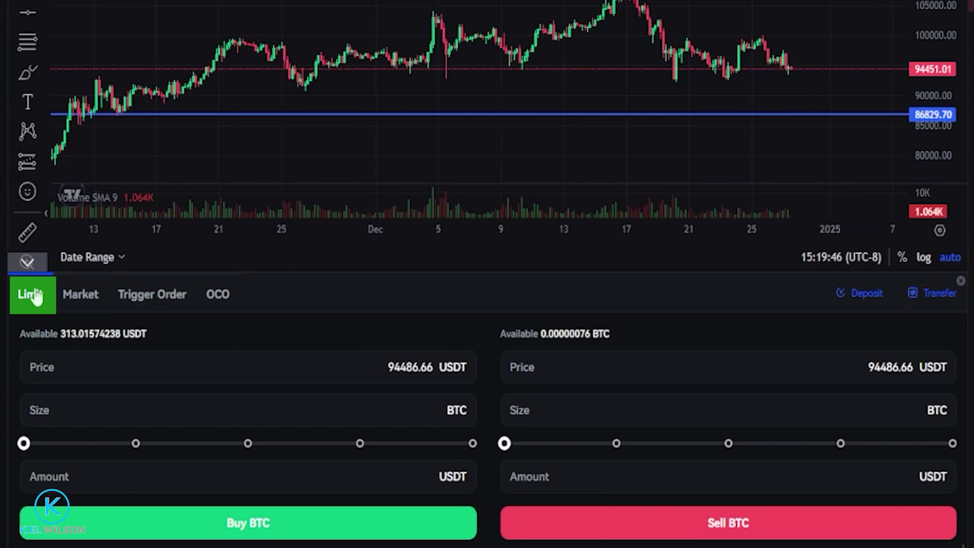
# Set the limit buy price to 86829 USDT.
pyautogui.click(81, 380)
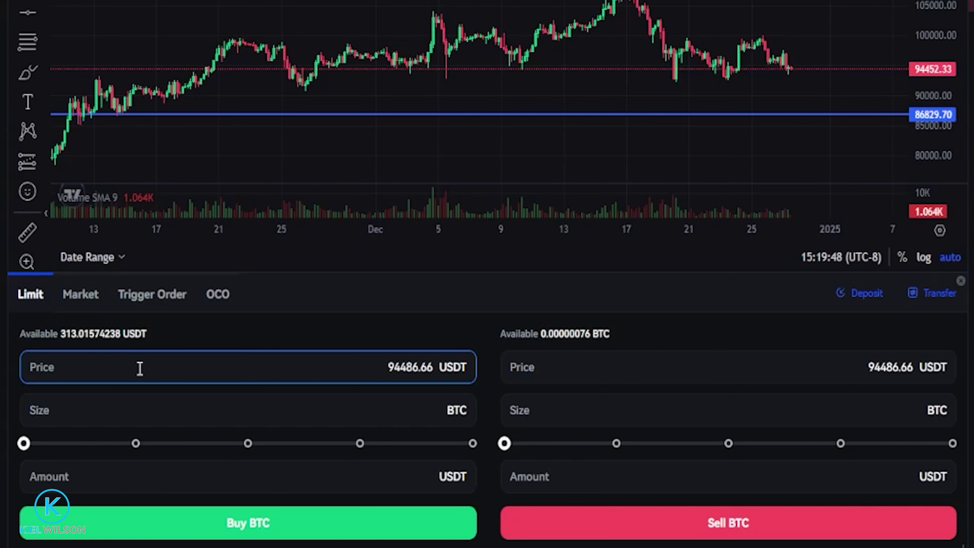
pyautogui.moveTo(386, 367); pyautogui.dragTo(437, 371)
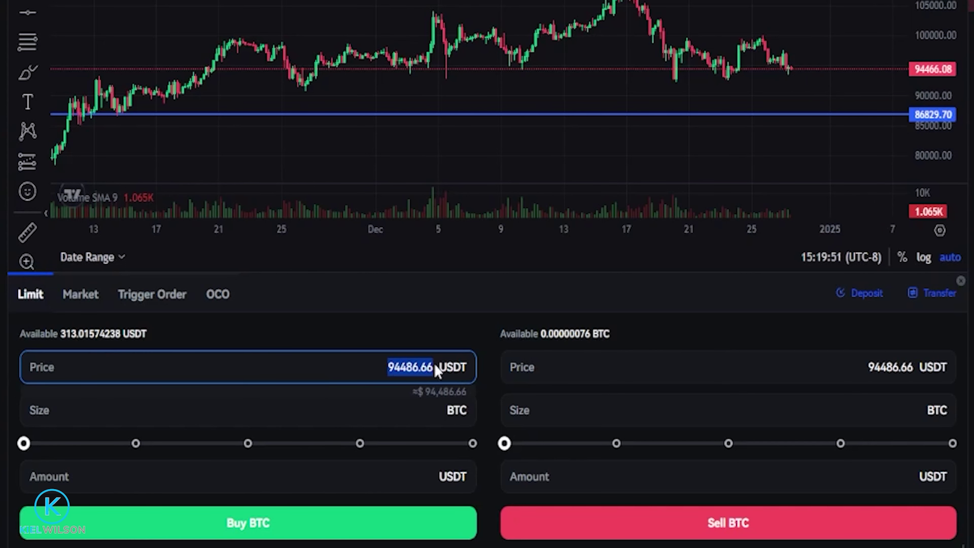
pyautogui.write('868')
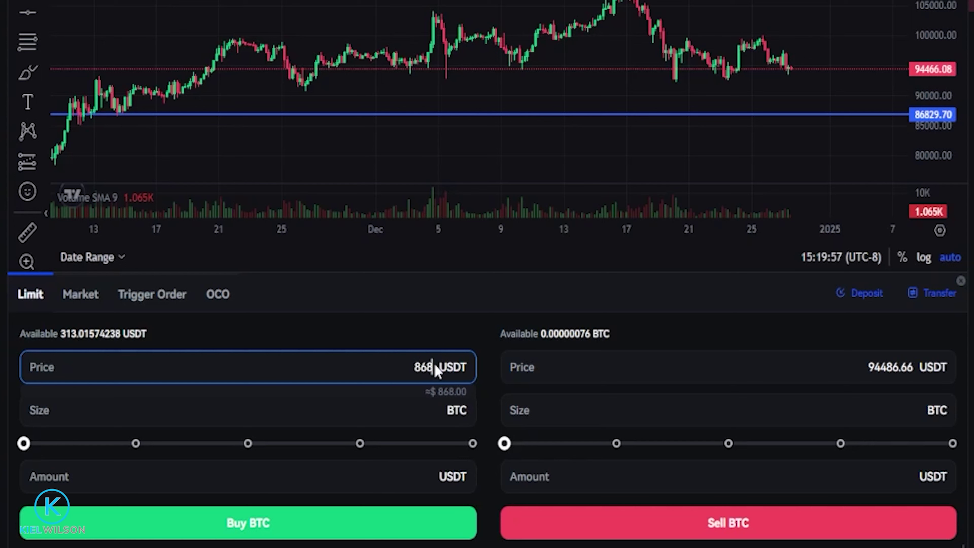
pyautogui.write('29')
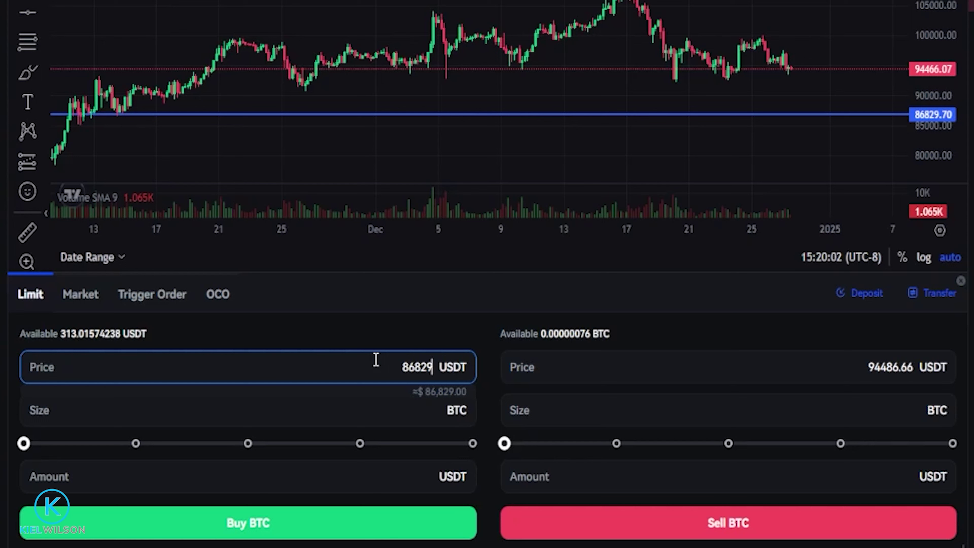
# Try buy amounts of 100 USDT, 50% and 100% of the available USDT balance.
pyautogui.moveTo(54, 333); pyautogui.dragTo(176, 346)
pyautogui.click(169, 338)
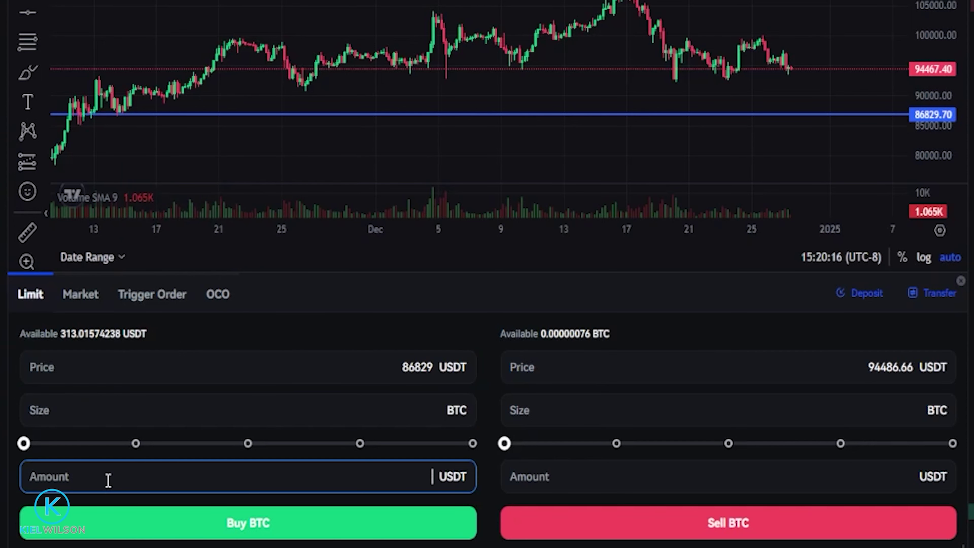
pyautogui.write('100')
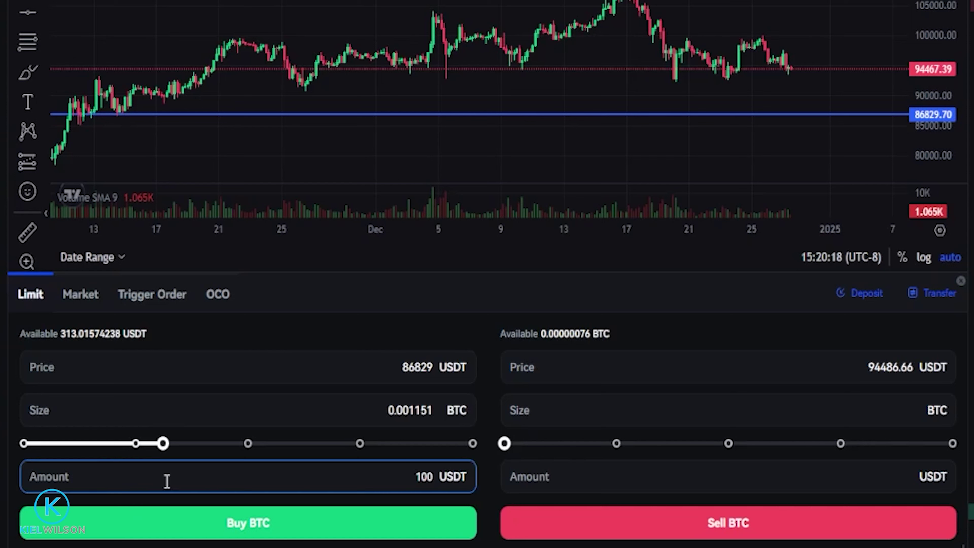
pyautogui.moveTo(164, 443); pyautogui.dragTo(249, 446)
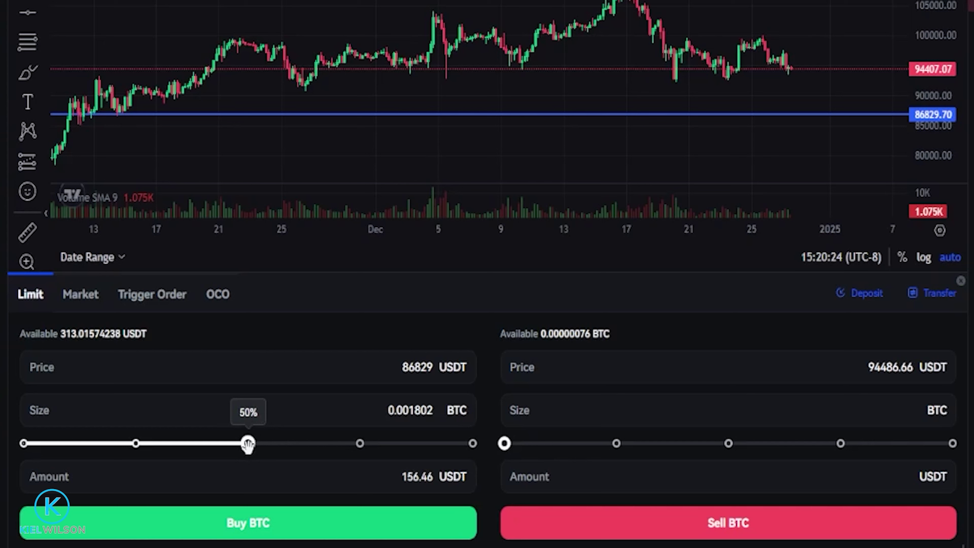
pyautogui.moveTo(248, 445); pyautogui.dragTo(474, 442)
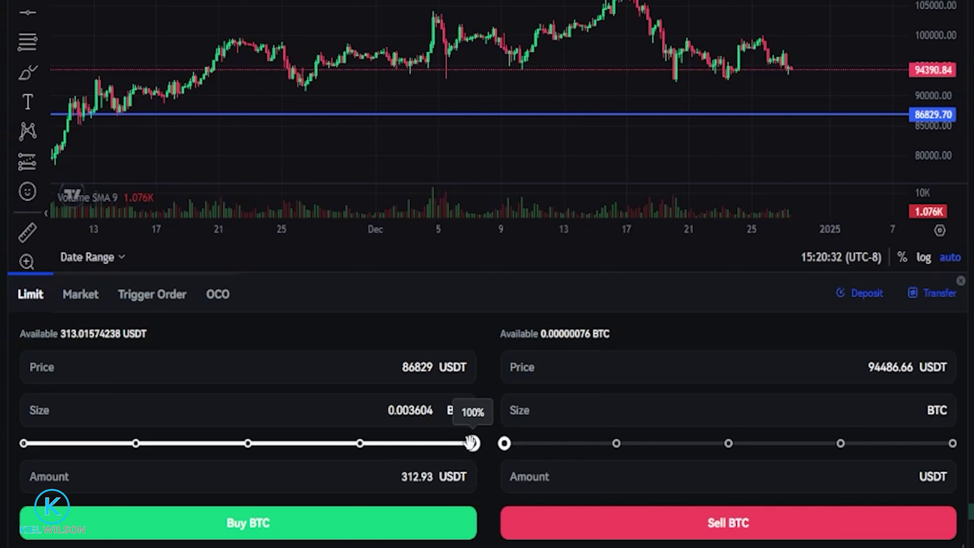
# Set the buy amount to 100 USDT and place the limit buy order for BTC.
pyautogui.click(380, 476)
pyautogui.moveTo(382, 477); pyautogui.dragTo(442, 483)
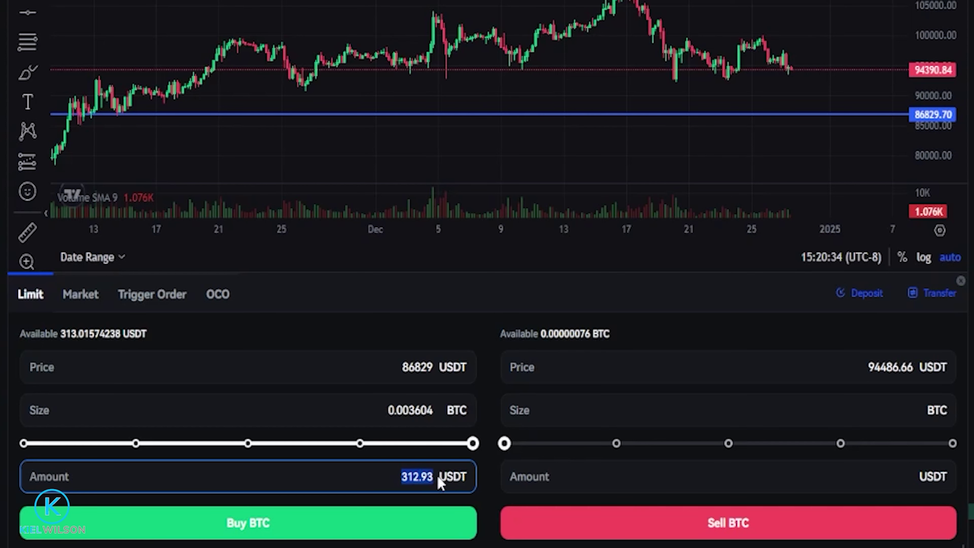
pyautogui.write('100')
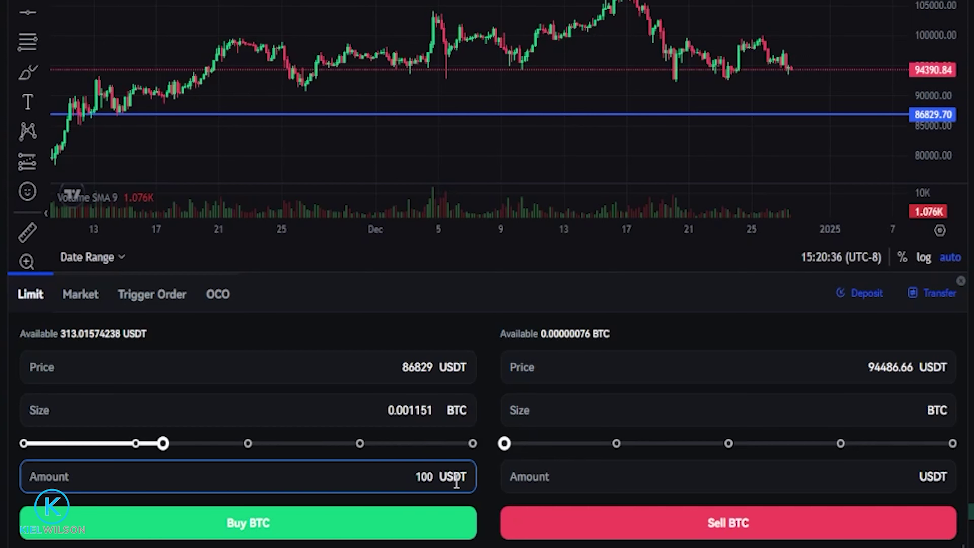
pyautogui.click(350, 414)
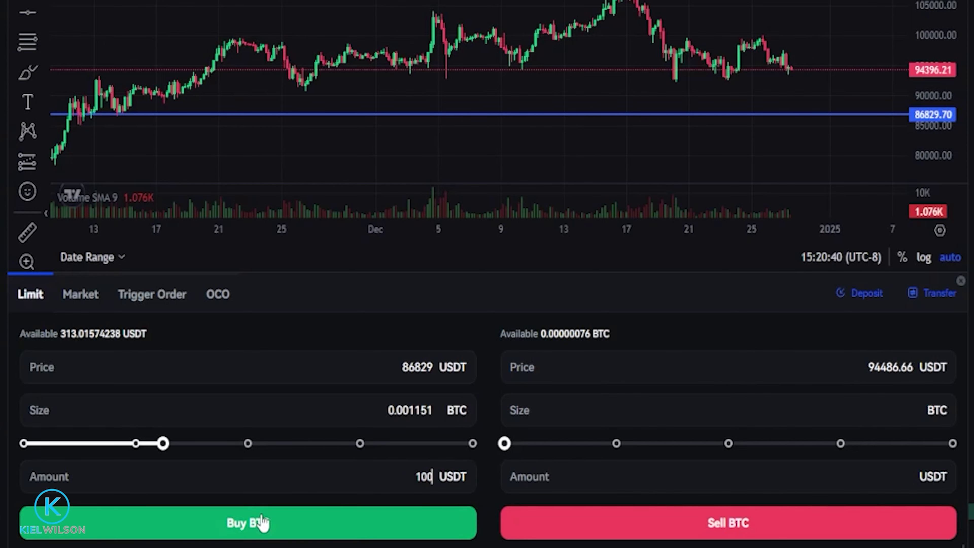
pyautogui.click(260, 528)
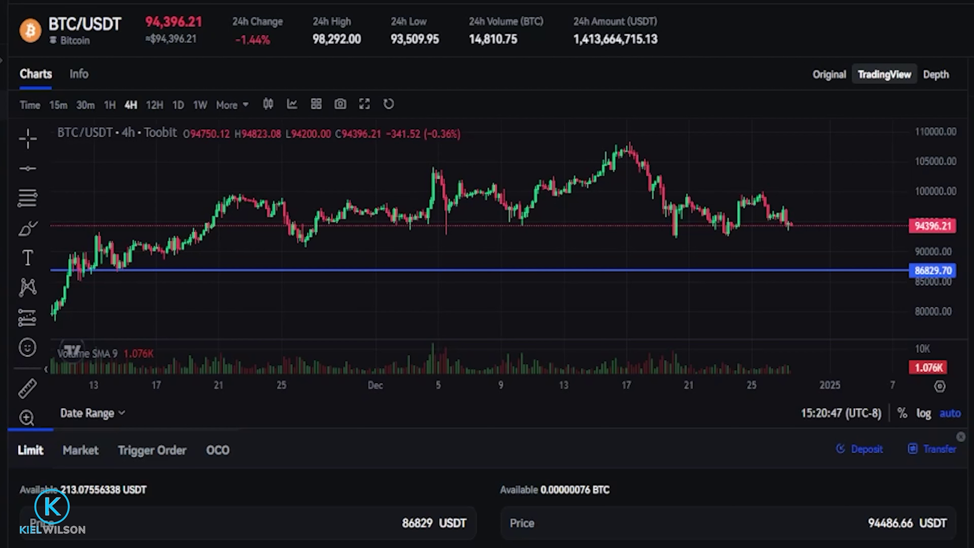
# Brush a falling price path to the support line and circle its meeting point, and undo the strokes.
pyautogui.click(26, 230)
pyautogui.moveTo(787, 219); pyautogui.dragTo(817, 272)
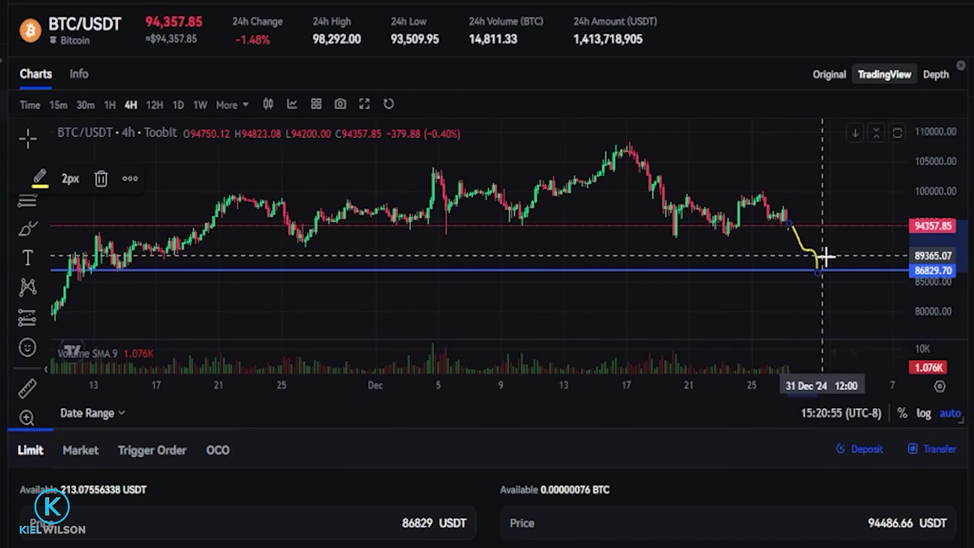
pyautogui.moveTo(827, 263)
pyautogui.mouseDown()
pyautogui.moveTo(810, 260)
pyautogui.moveTo(796, 280)
pyautogui.moveTo(833, 274)
pyautogui.moveTo(814, 265)
pyautogui.mouseUp()
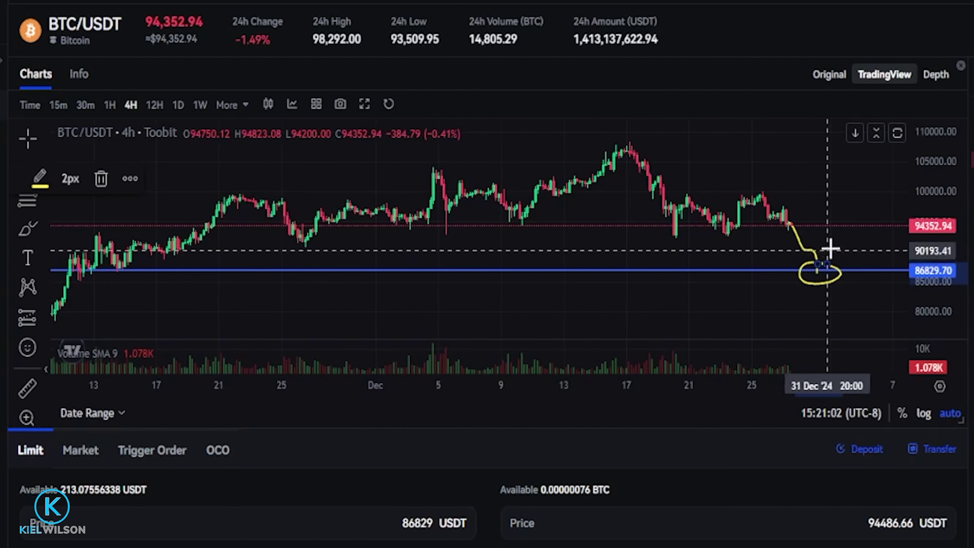
pyautogui.hotkey('ctrl', 'z')
pyautogui.hotkey('ctrl', 'z')
pyautogui.moveTo(819, 257)
pyautogui.mouseDown()
pyautogui.moveTo(793, 271)
pyautogui.moveTo(827, 283)
pyautogui.moveTo(816, 257)
pyautogui.mouseUp()
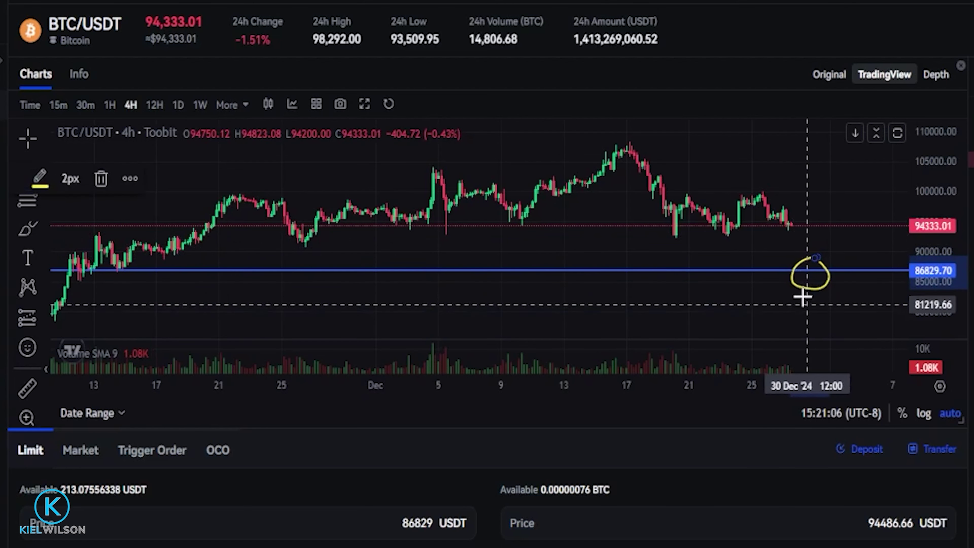
pyautogui.hotkey('ctrl', 'z')
# Brush a rising price path and a falling one ending in a circle on the support line, and undo the strokes.
pyautogui.moveTo(795, 221); pyautogui.dragTo(847, 165)
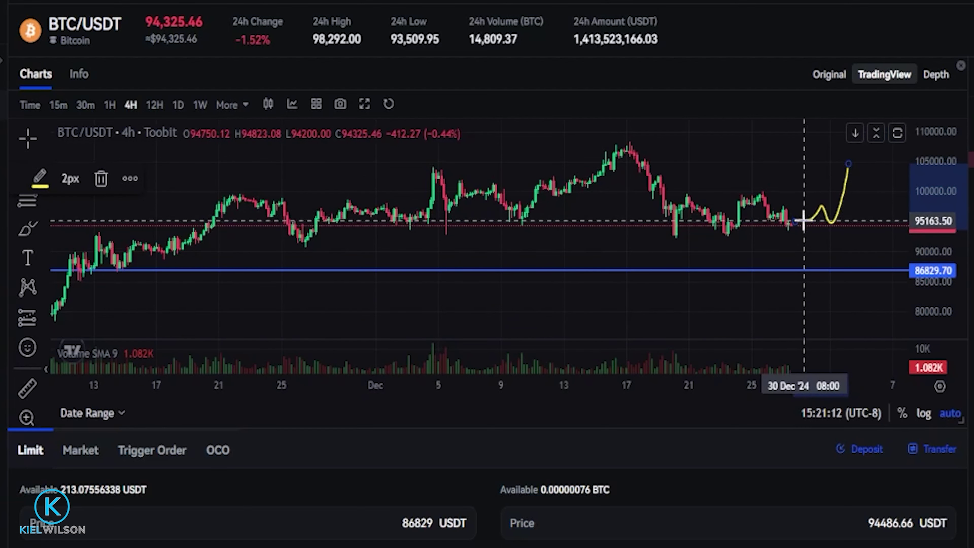
pyautogui.moveTo(806, 221)
pyautogui.mouseDown()
pyautogui.moveTo(833, 259)
pyautogui.moveTo(852, 260)
pyautogui.moveTo(821, 262)
pyautogui.moveTo(843, 250)
pyautogui.mouseUp()
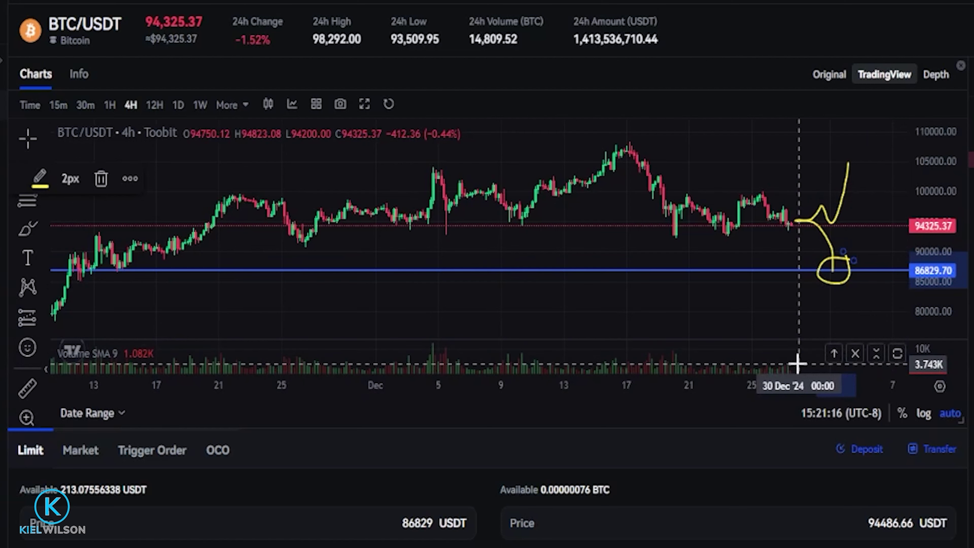
pyautogui.hotkey('ctrl', 'z')
pyautogui.hotkey('ctrl', 'z')
pyautogui.hotkey('ctrl', 'z')
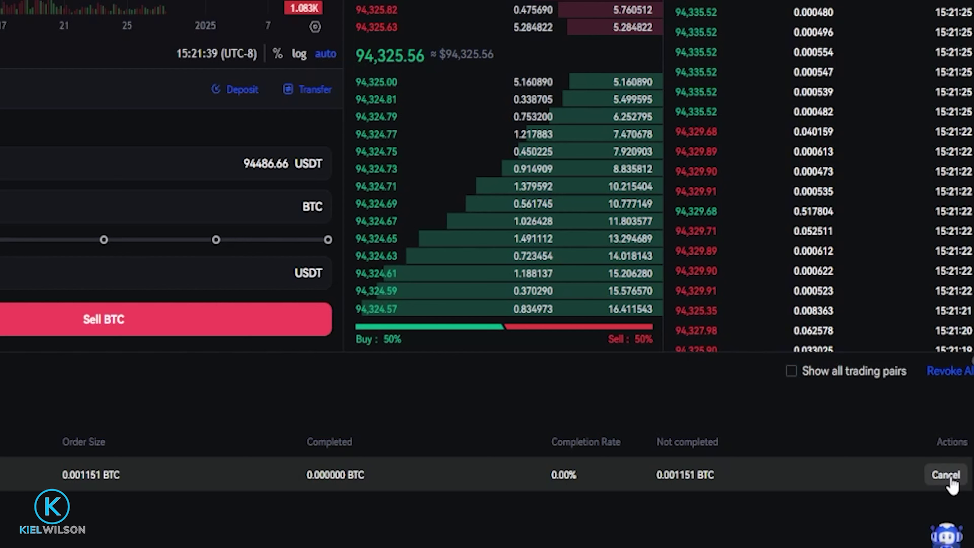
# Cancel the open limit buy order for 0.001151 BTC and choose the limit order type again.
pyautogui.click(946, 475)
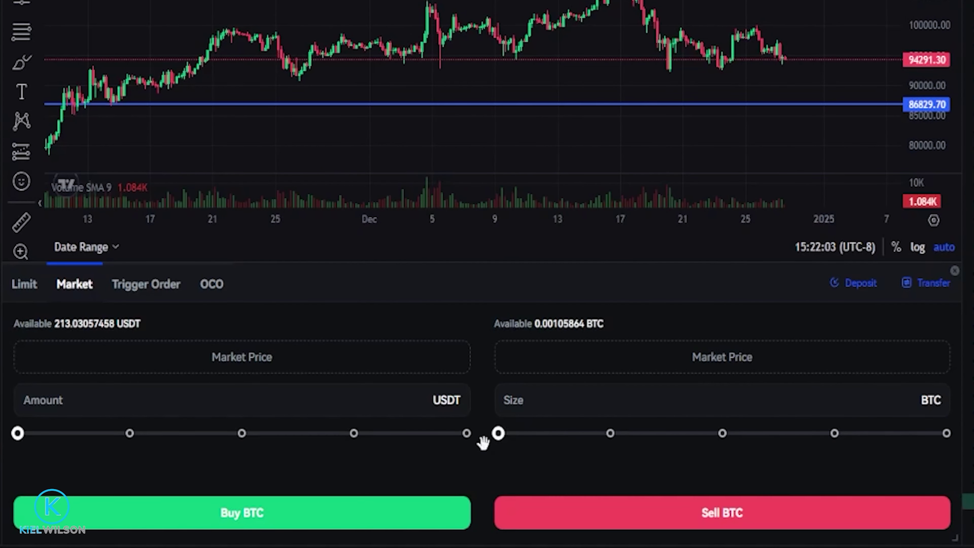
pyautogui.click(27, 285)
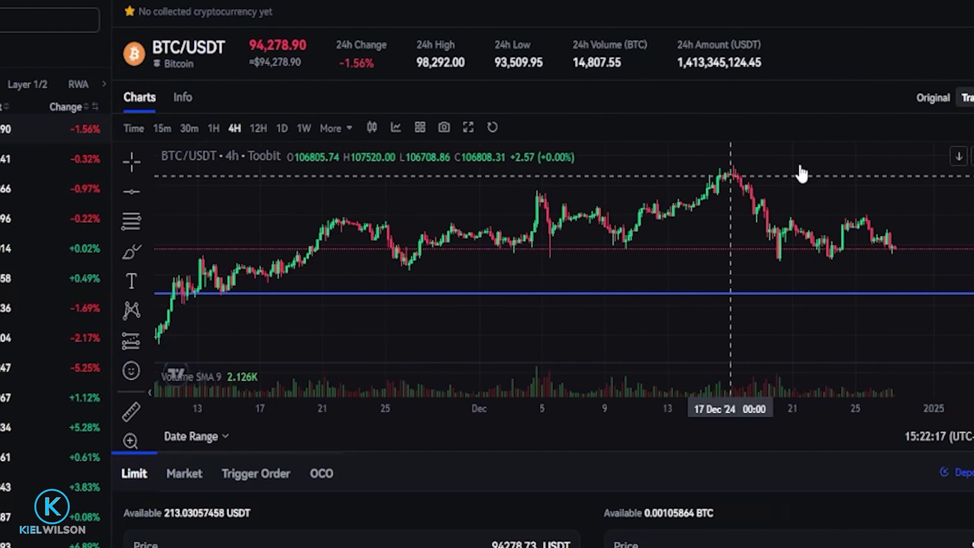
# Brush a rising price path from the latest candle and a circle around the mid-December peak, deleting each stroke.
pyautogui.moveTo(679, 164); pyautogui.dragTo(680, 163)
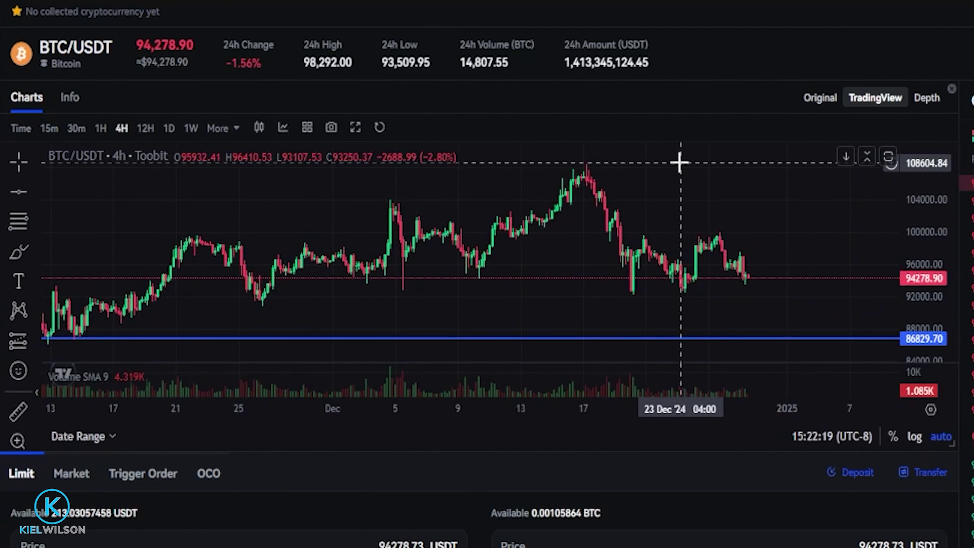
pyautogui.click(18, 253)
pyautogui.moveTo(746, 276)
pyautogui.mouseDown()
pyautogui.moveTo(761, 287)
pyautogui.moveTo(799, 191)
pyautogui.mouseUp()
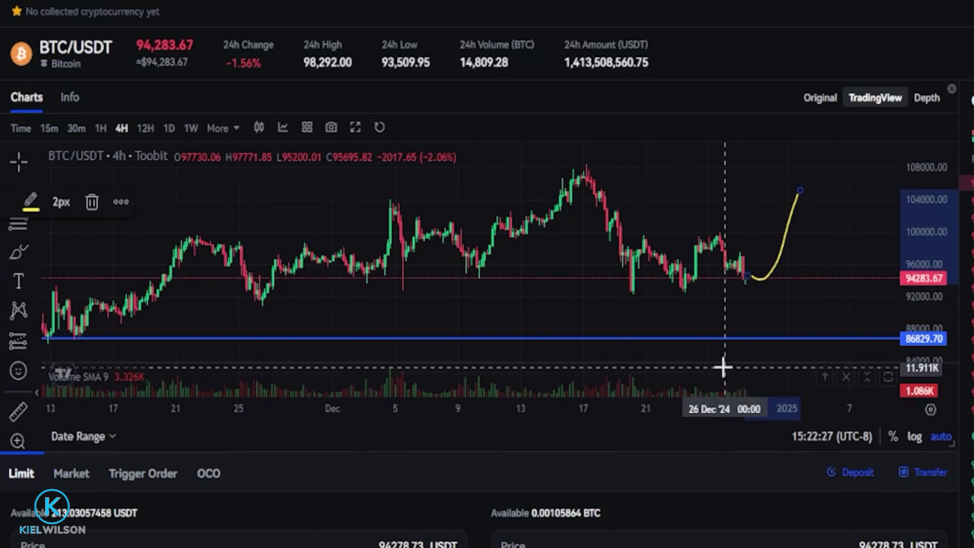
pyautogui.press('Delete')
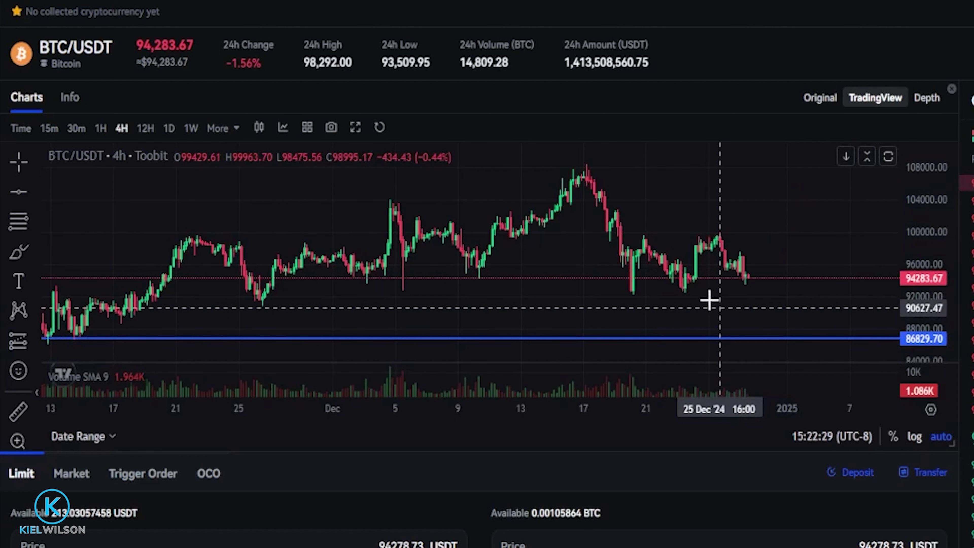
pyautogui.moveTo(592, 155)
pyautogui.mouseDown()
pyautogui.moveTo(579, 156)
pyautogui.moveTo(550, 192)
pyautogui.moveTo(611, 192)
pyautogui.moveTo(589, 153)
pyautogui.mouseUp()
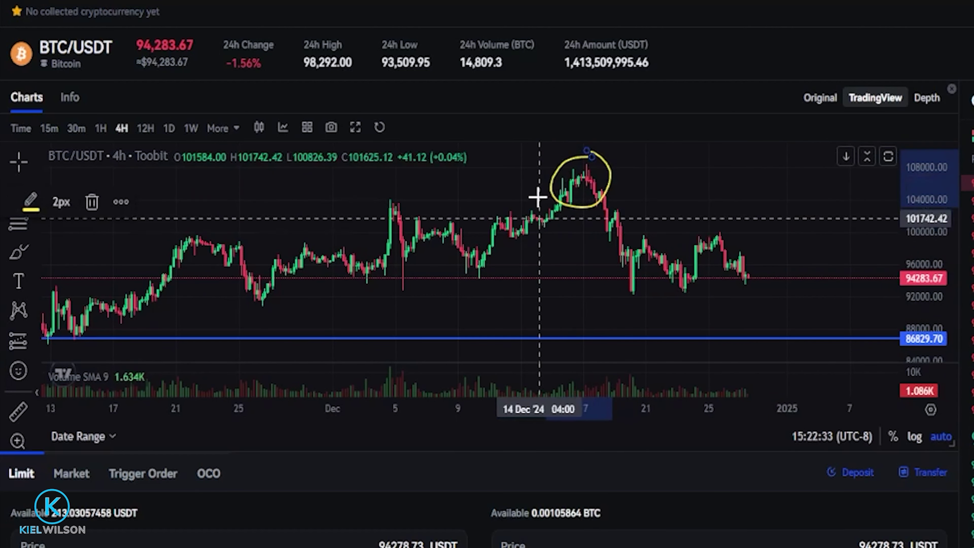
pyautogui.press('Delete')
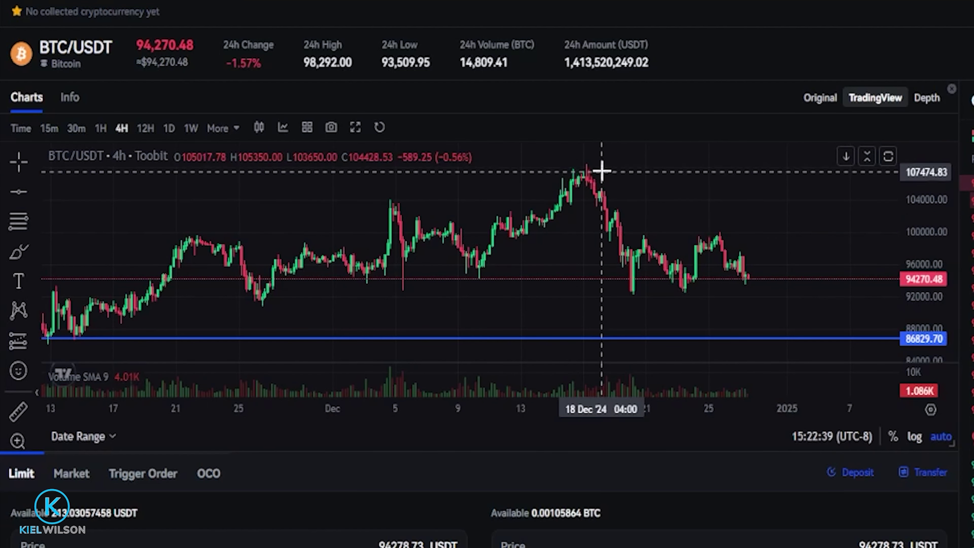
# Draw a horizontal line at the mid-December high, at about 107577.56 USDT.
pyautogui.click(599, 170)
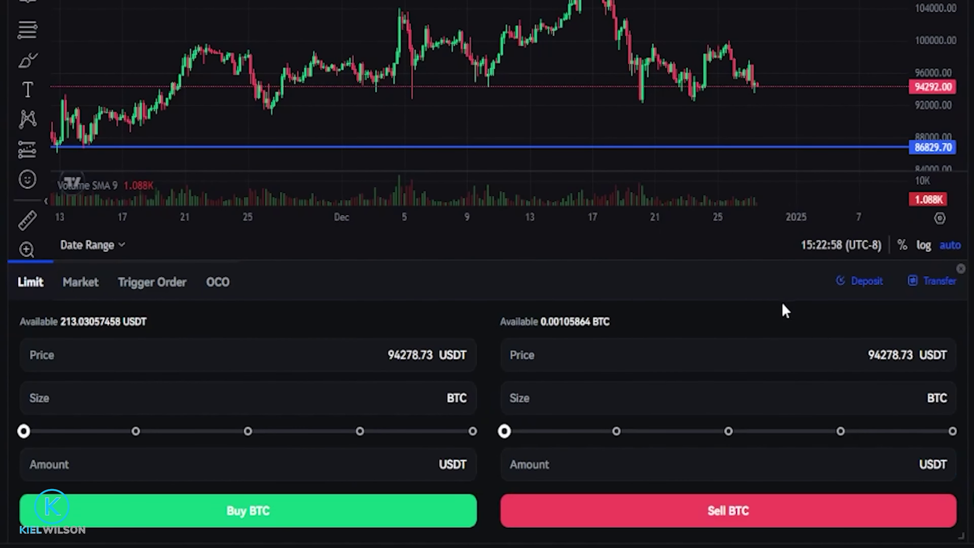
# Place a limit order to sell 100% of the available BTC at 107577 USDT.
pyautogui.click(934, 354)
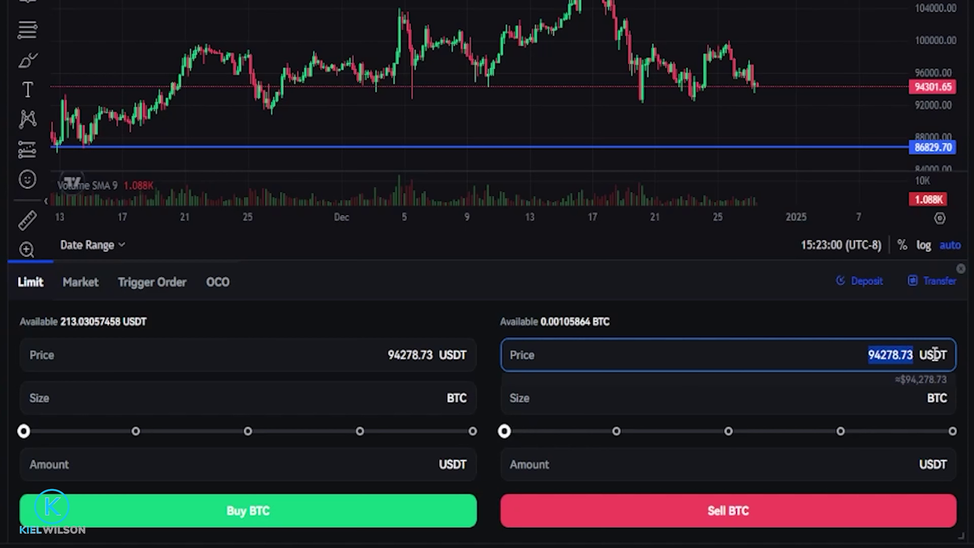
pyautogui.write('107577')
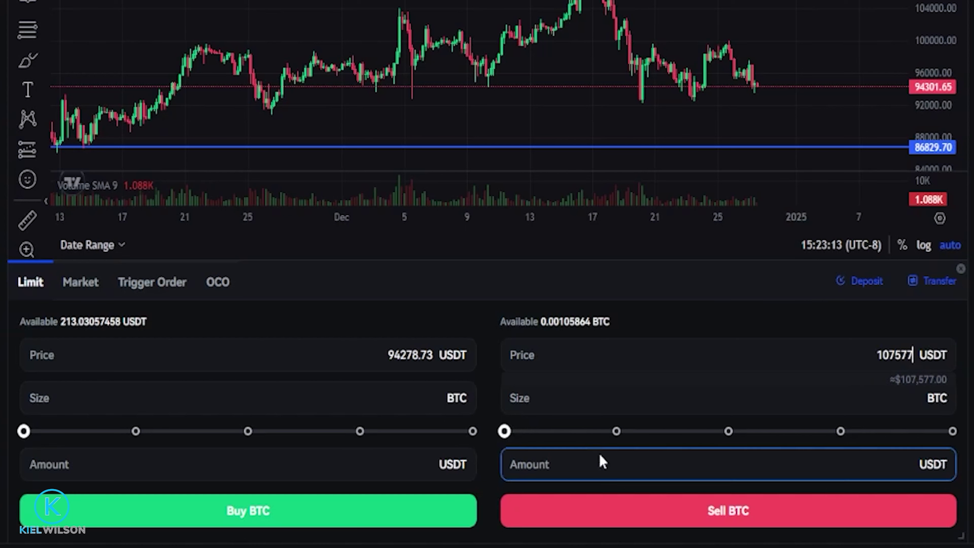
pyautogui.moveTo(509, 429); pyautogui.dragTo(953, 431)
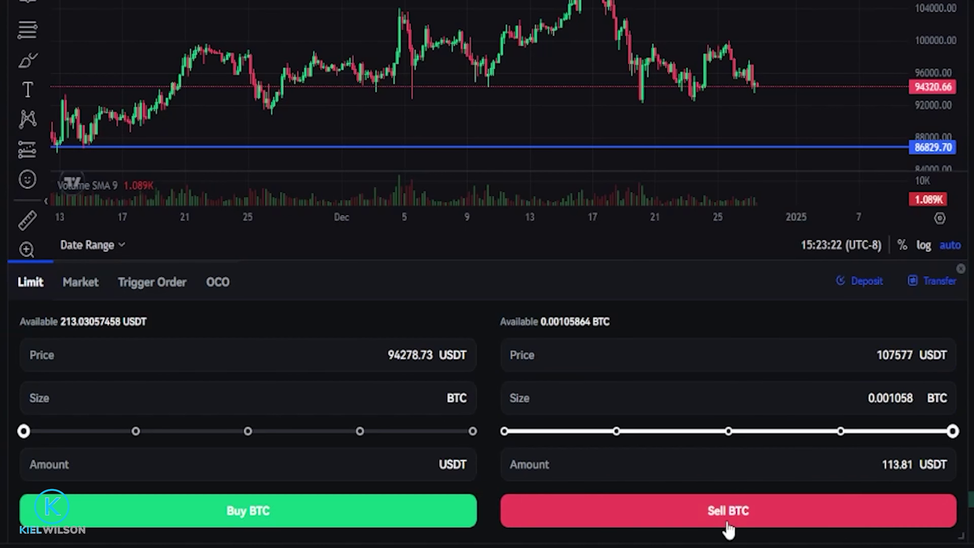
pyautogui.click(727, 518)
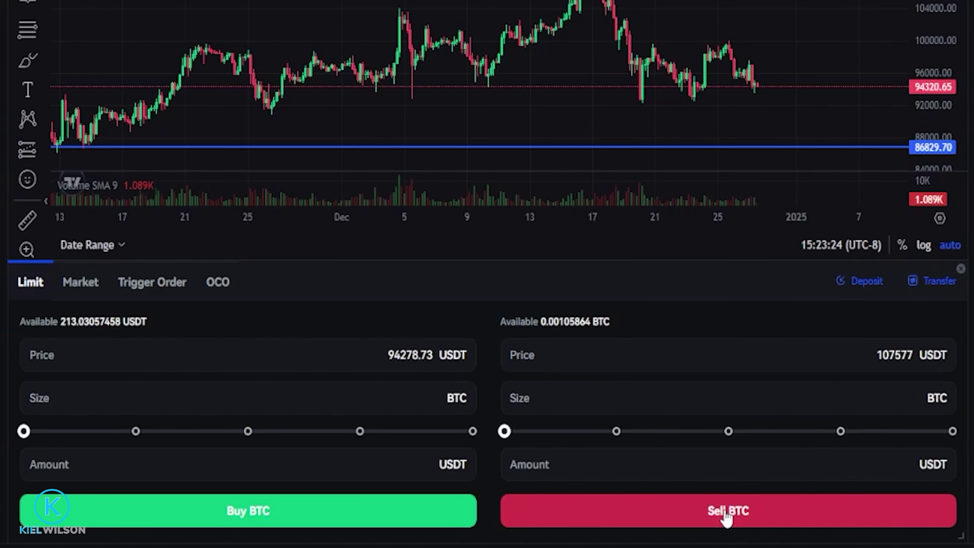
# Brush possible price paths from the latest candle up to the resistance line and down past the support line, undoing the first rising sketch.
pyautogui.scroll(3, 726, 517)
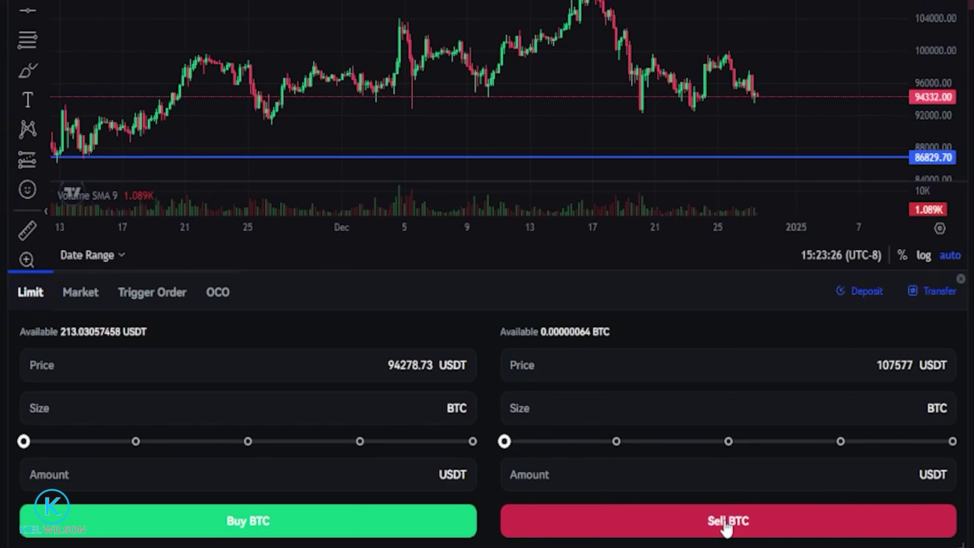
pyautogui.scroll(1, 486, 274)
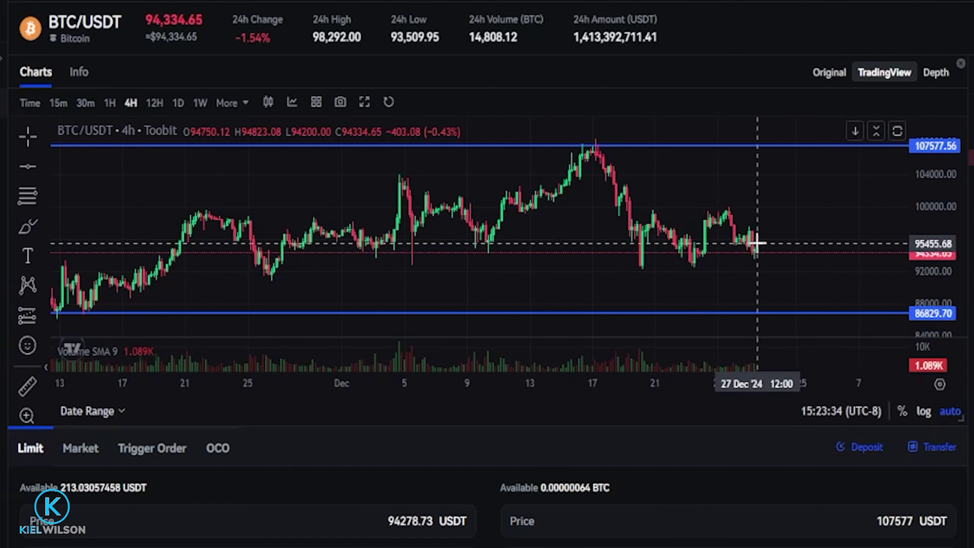
pyautogui.moveTo(754, 250)
pyautogui.mouseDown()
pyautogui.moveTo(807, 226)
pyautogui.moveTo(834, 170)
pyautogui.moveTo(837, 137)
pyautogui.moveTo(824, 124)
pyautogui.moveTo(817, 161)
pyautogui.moveTo(863, 134)
pyautogui.moveTo(829, 119)
pyautogui.mouseUp()
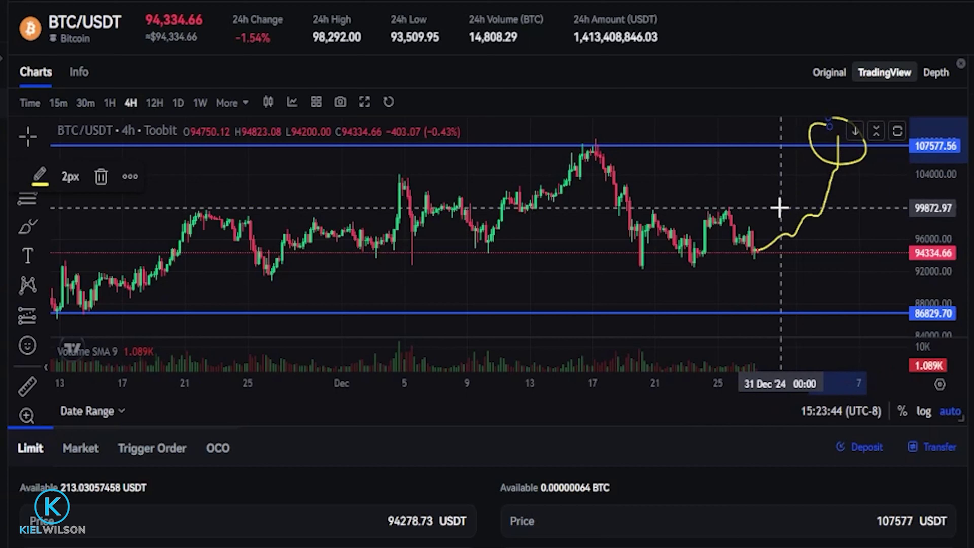
pyautogui.hotkey('ctrl', 'z')
pyautogui.hotkey('ctrl', 'z')
pyautogui.moveTo(754, 252)
pyautogui.mouseDown()
pyautogui.moveTo(803, 282)
pyautogui.moveTo(809, 340)
pyautogui.mouseUp()
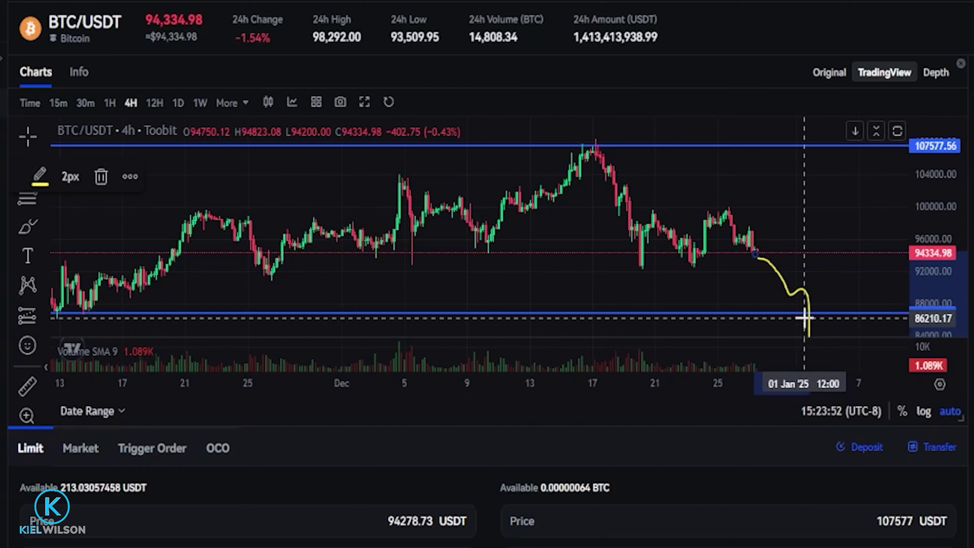
pyautogui.moveTo(753, 249)
pyautogui.mouseDown()
pyautogui.moveTo(801, 244)
pyautogui.moveTo(819, 124)
pyautogui.moveTo(832, 145)
pyautogui.moveTo(824, 123)
pyautogui.mouseUp()
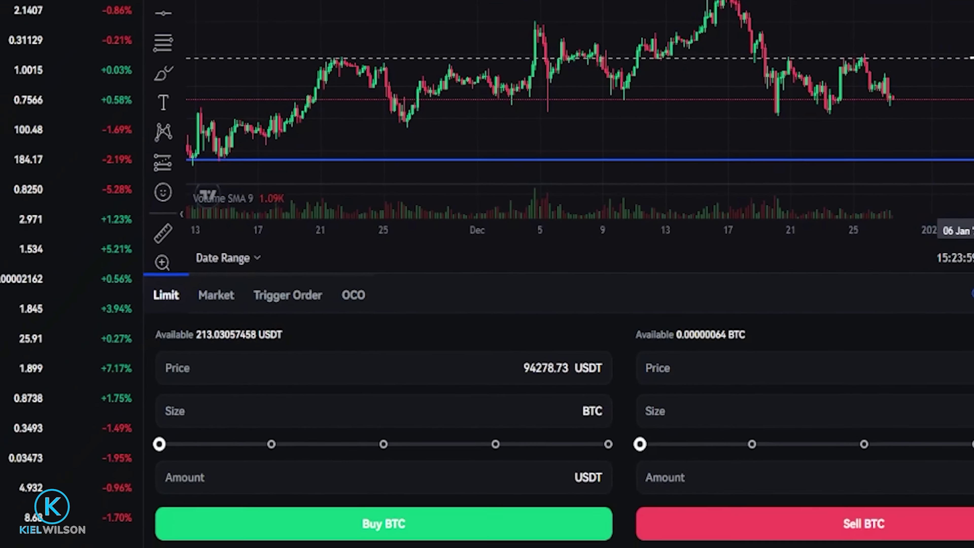
# Cancel the open limit order to sell BTC at 107,577 USDT.
pyautogui.click(41, 405)
pyautogui.click(31, 427)
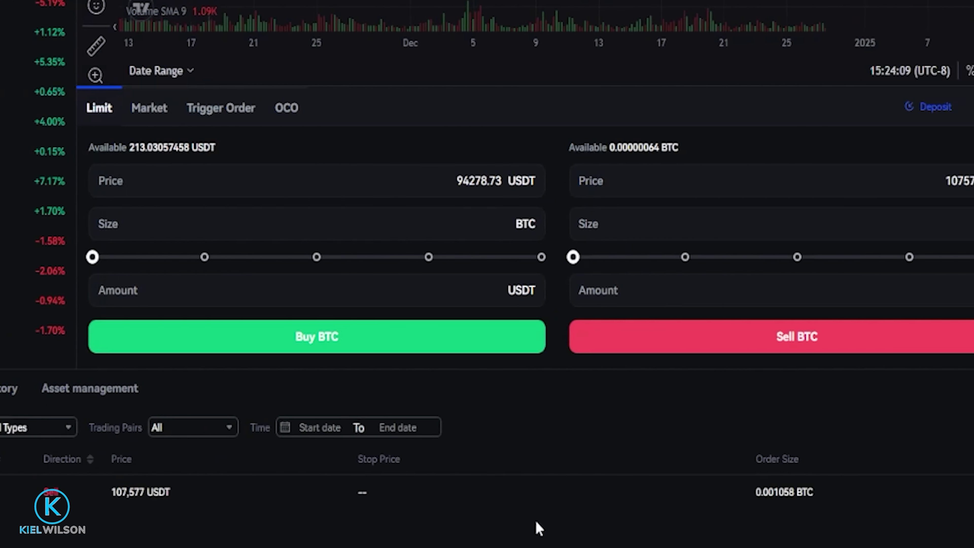
pyautogui.click(941, 491)
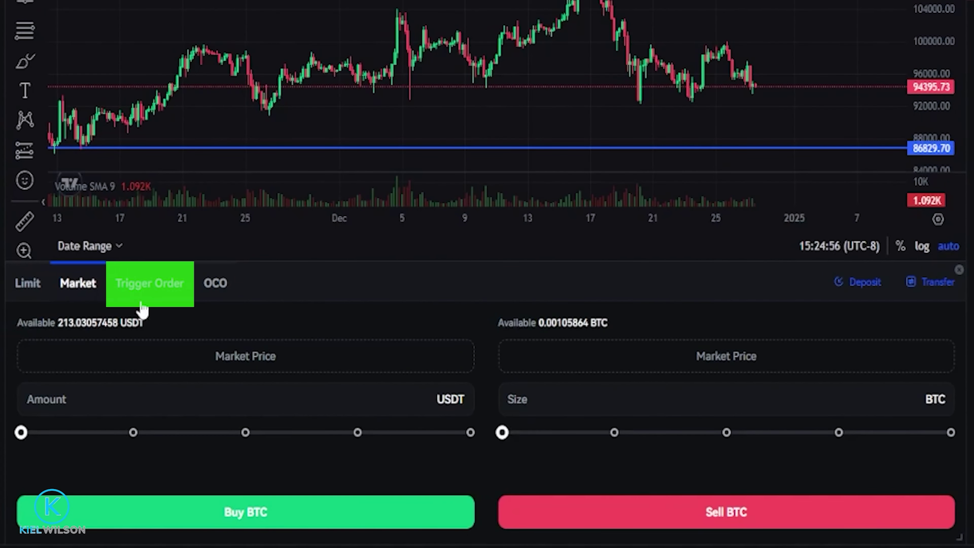
# Switch to trigger orders and set the sell side's price type to Market.
pyautogui.click(138, 287)
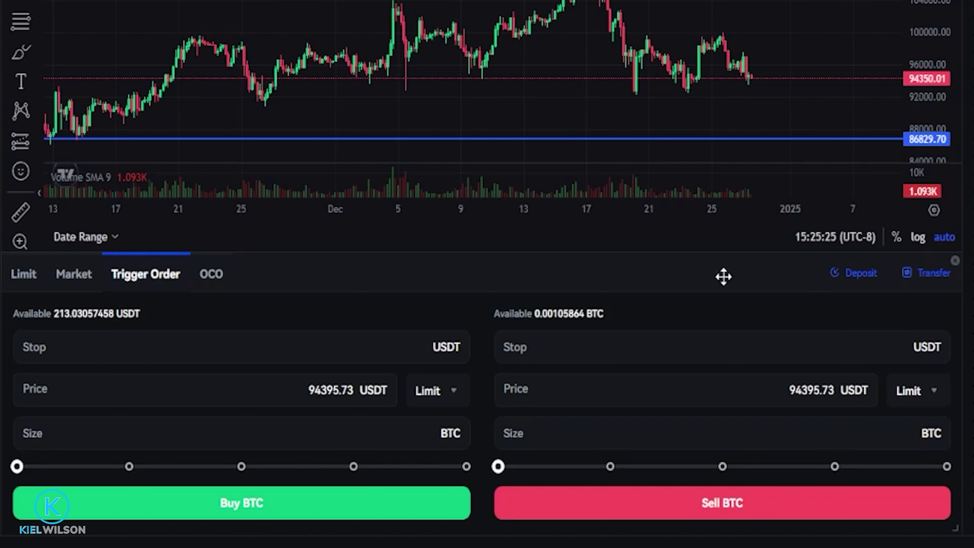
pyautogui.click(934, 398)
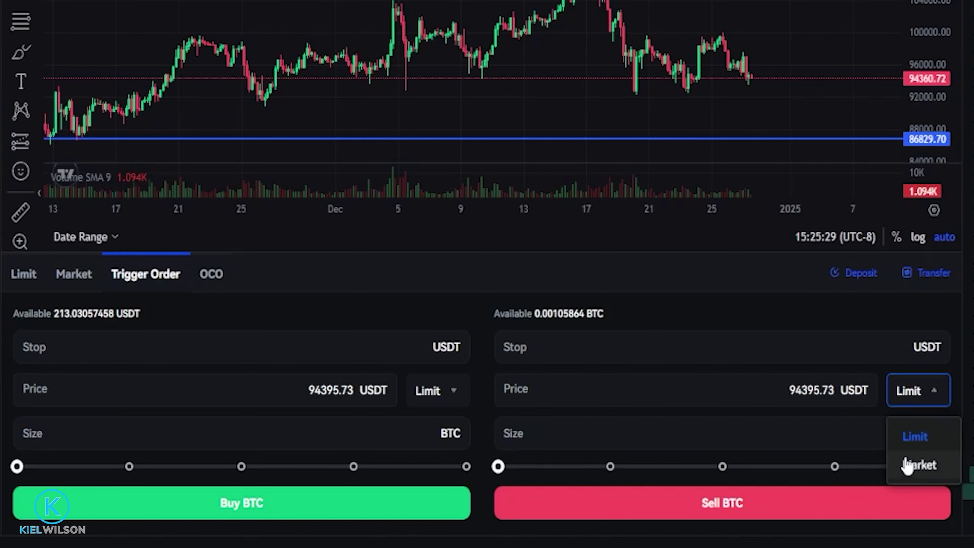
pyautogui.click(920, 467)
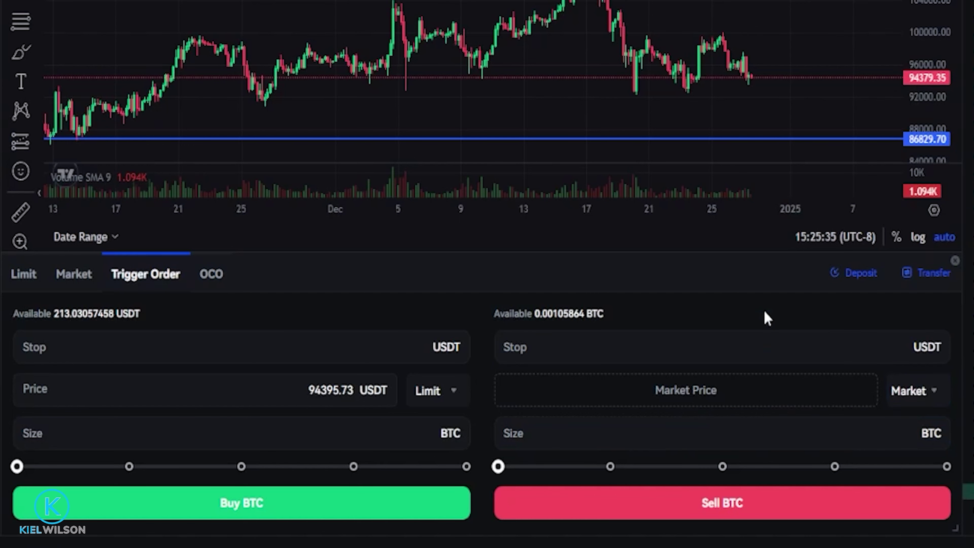
# Brush a circle around the support line just after the latest candle, and delete the stroke.
pyautogui.scroll(5, 765, 323)
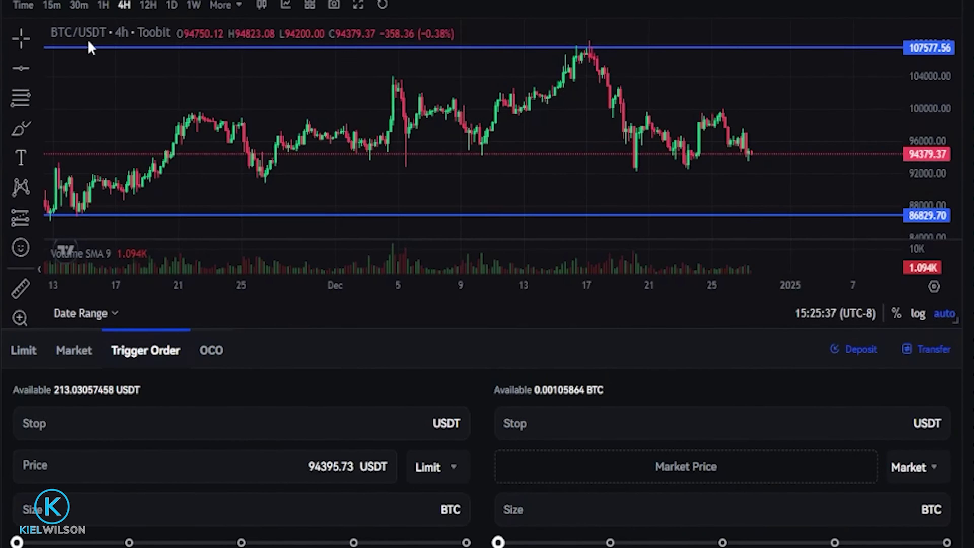
pyautogui.click(15, 253)
pyautogui.moveTo(808, 329)
pyautogui.mouseDown()
pyautogui.moveTo(759, 339)
pyautogui.moveTo(805, 367)
pyautogui.moveTo(804, 334)
pyautogui.mouseUp()
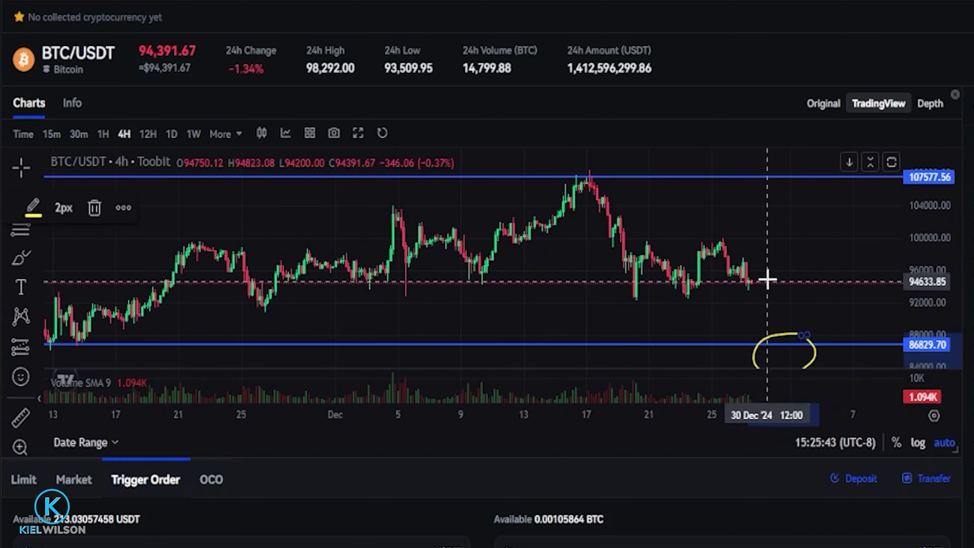
pyautogui.press('Delete')
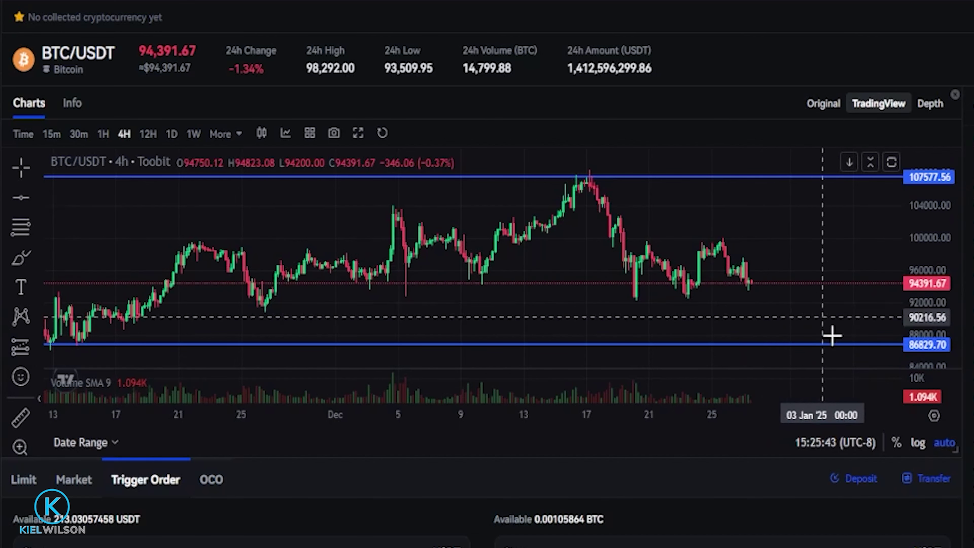
# Place a market trigger order to sell 100% of the available BTC with the stop at 86829 USDT.
pyautogui.scroll(-5, 832, 332)
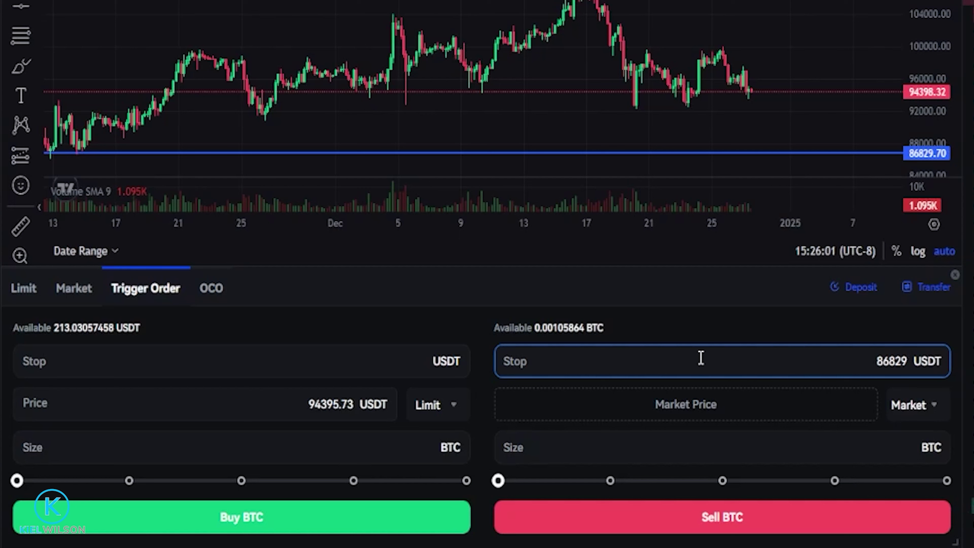
pyautogui.moveTo(498, 481); pyautogui.dragTo(954, 487)
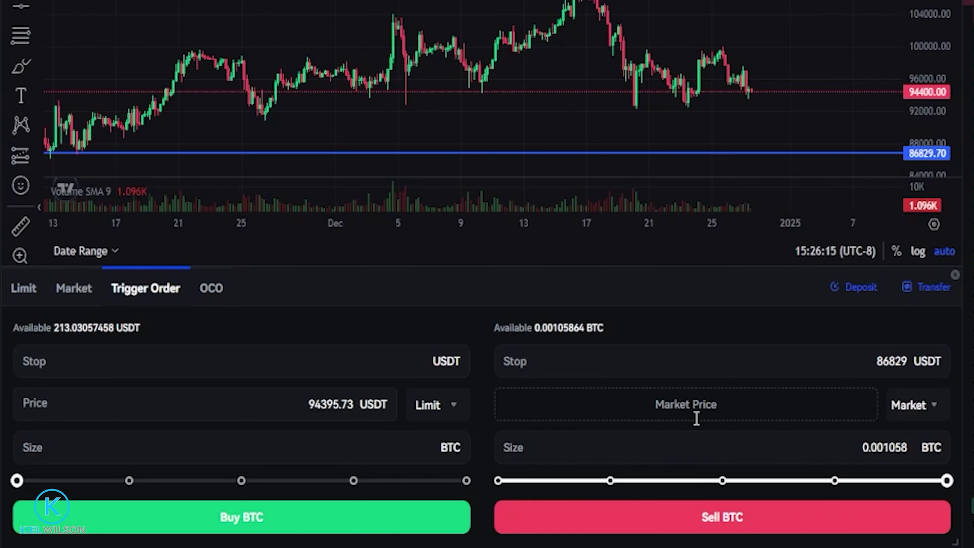
pyautogui.click(707, 526)
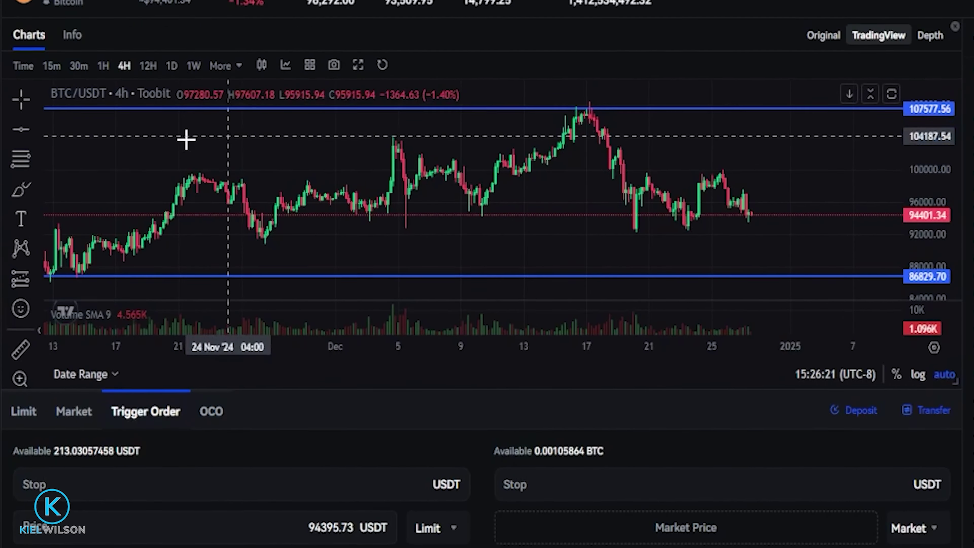
# Brush a falling price path from the latest candle to the support line and circle the point where it meets the line.
pyautogui.click(24, 227)
pyautogui.moveTo(747, 250)
pyautogui.mouseDown()
pyautogui.moveTo(778, 294)
pyautogui.moveTo(783, 319)
pyautogui.moveTo(766, 317)
pyautogui.moveTo(783, 300)
pyautogui.mouseUp()
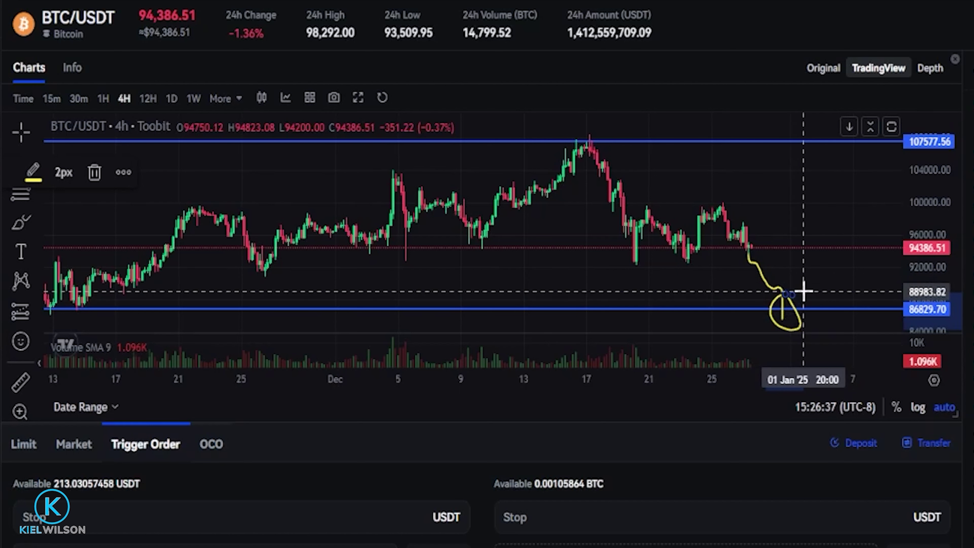
pyautogui.moveTo(805, 302)
pyautogui.mouseDown()
pyautogui.moveTo(776, 291)
pyautogui.moveTo(809, 322)
pyautogui.mouseUp()
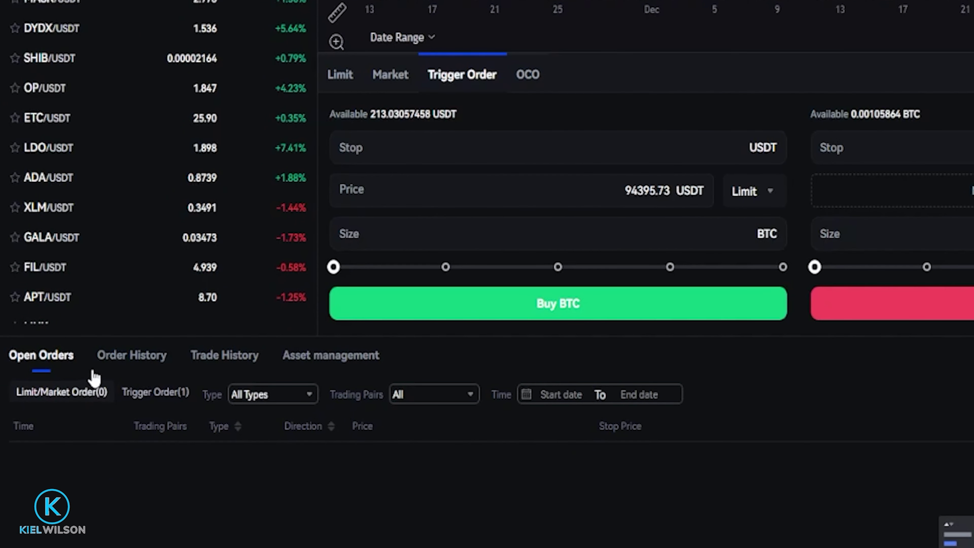
# Review the stop and price type of the open BTC/USDT trigger sell order, and cancel the order.
pyautogui.click(144, 399)
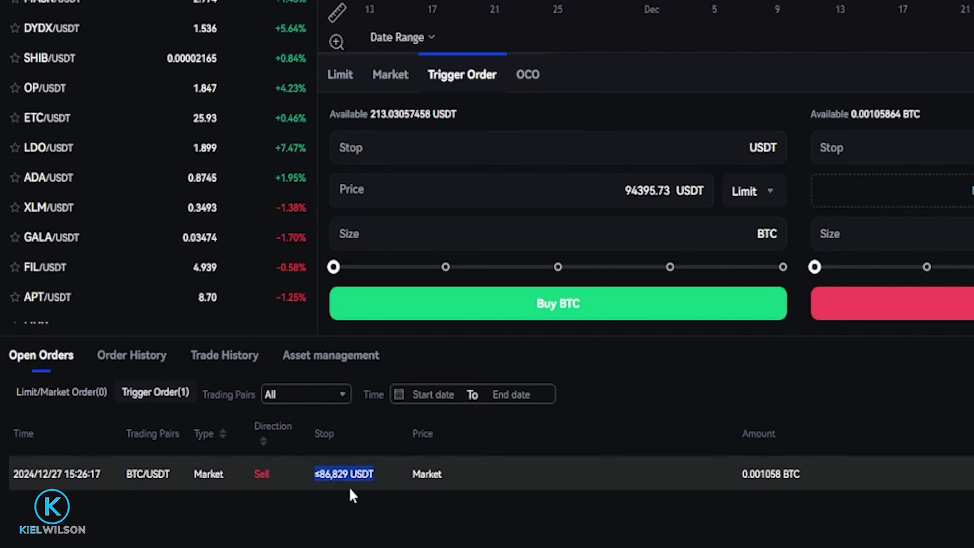
pyautogui.moveTo(410, 474); pyautogui.dragTo(452, 474)
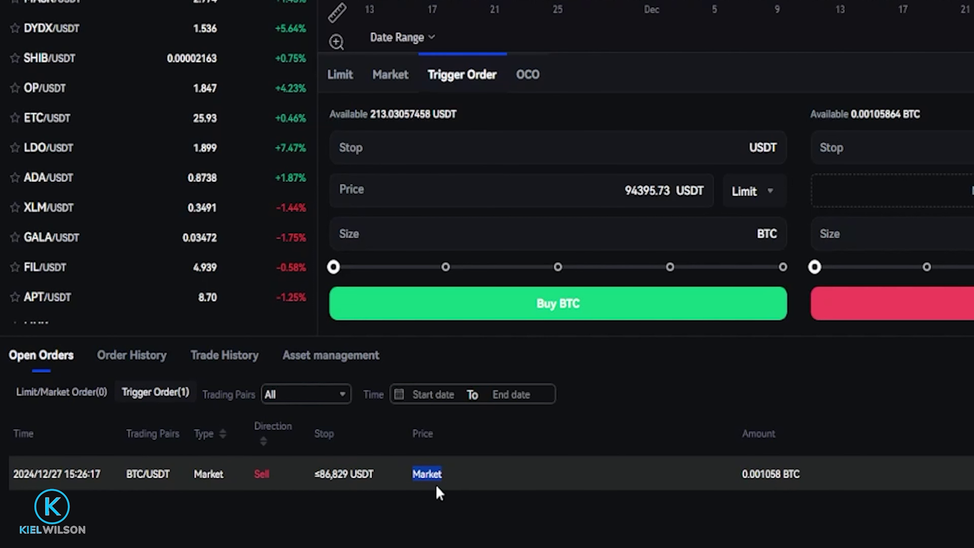
pyautogui.moveTo(320, 474); pyautogui.dragTo(336, 474)
pyautogui.click(409, 511)
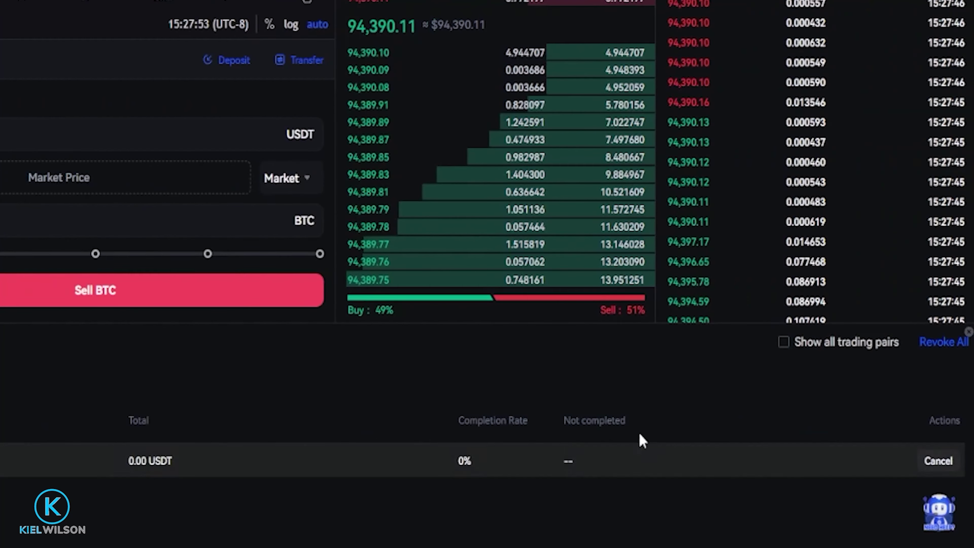
pyautogui.click(942, 462)
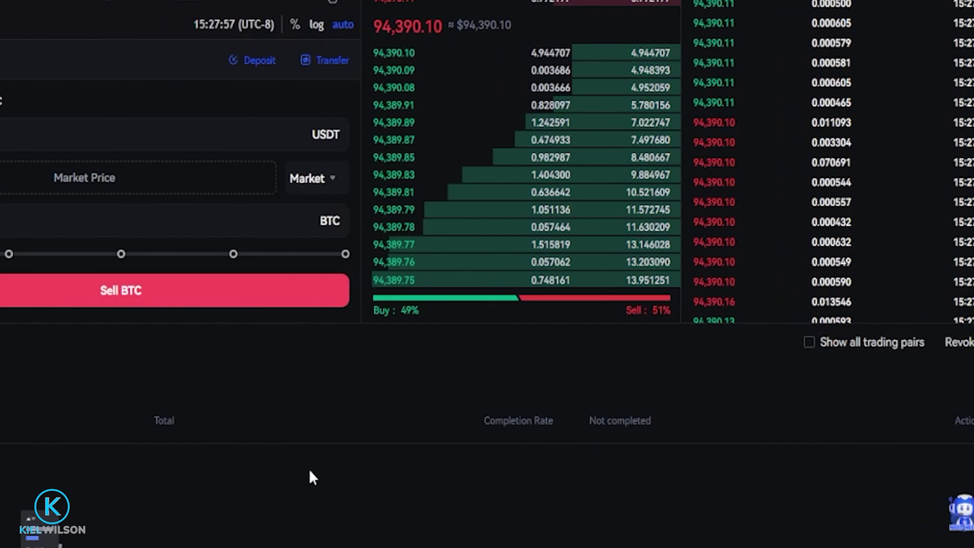